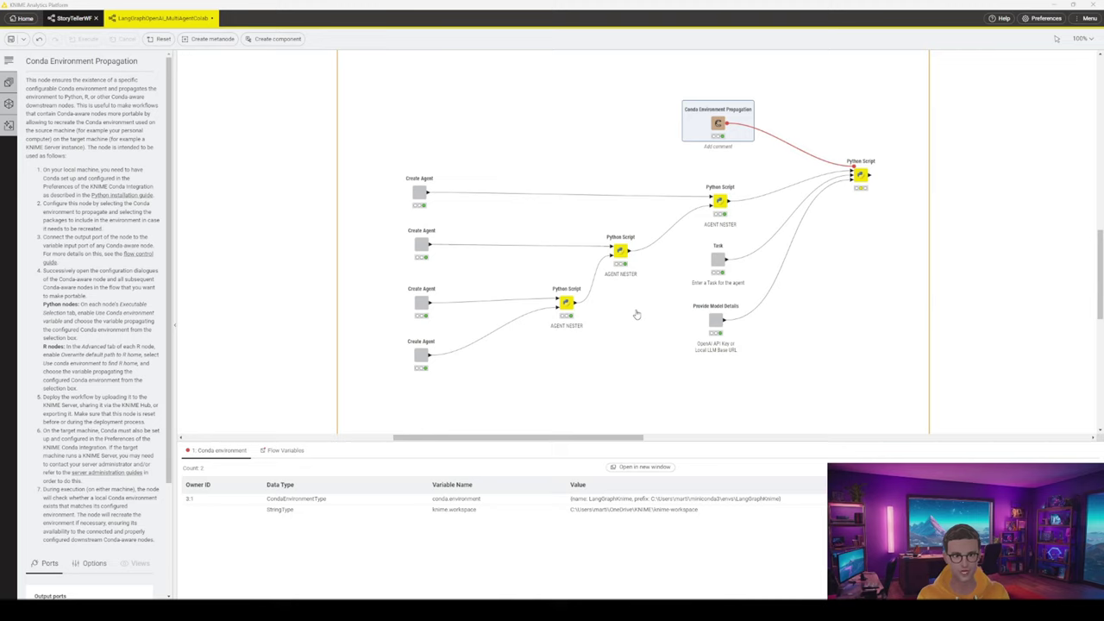
Open the top Create Agent node's view to see agent Number 1's Search Tool and gpt-3.5-turbo-1106 model
right_click(420, 194)
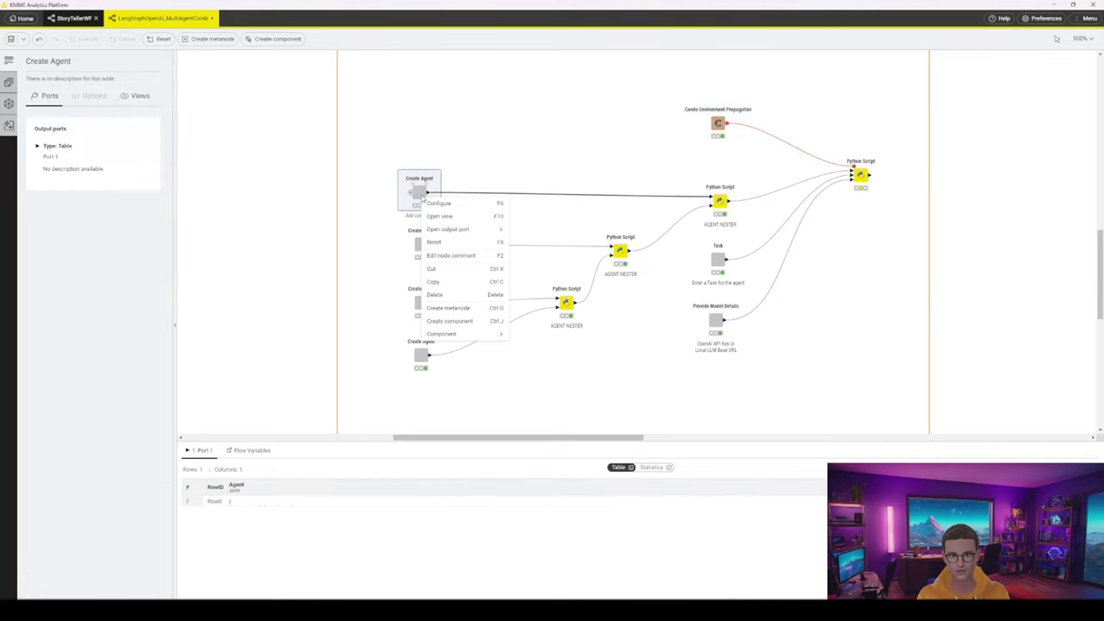
left_click(450, 215)
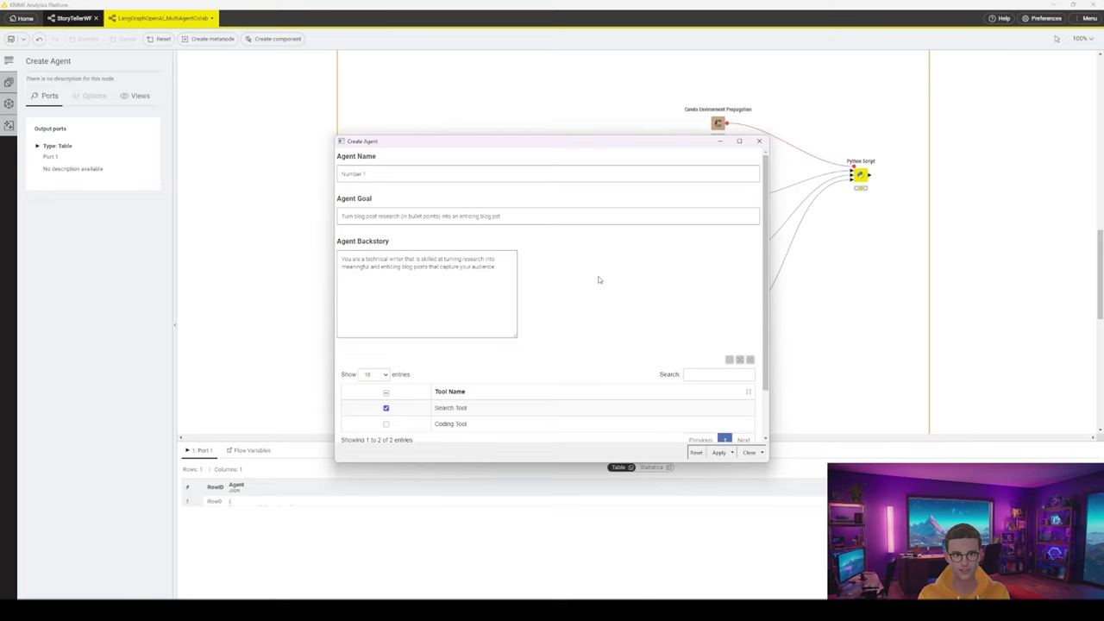
scroll(599, 280, "down", 2)
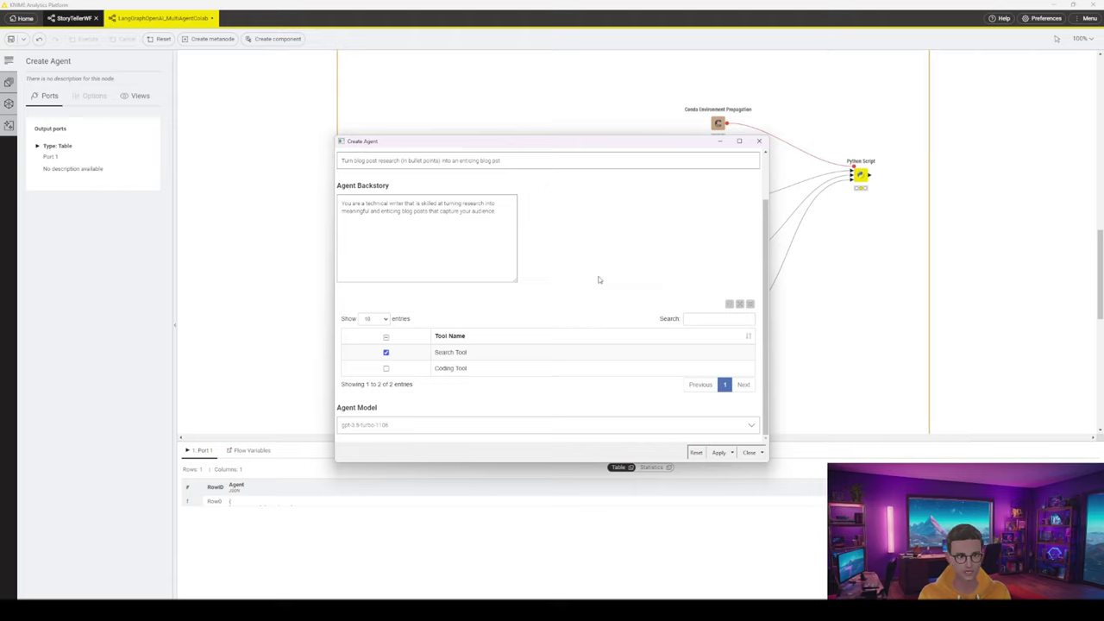
Close agent 1's settings and inspect the lower AGENT NESTER Python Script node's output table
left_click(749, 452)
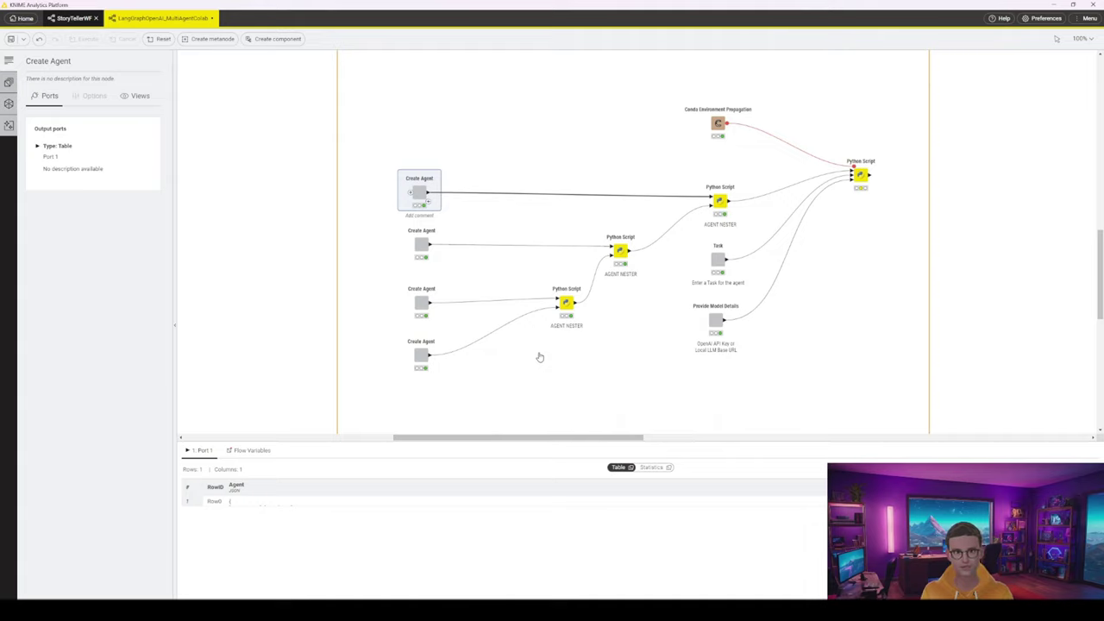
left_click(565, 301)
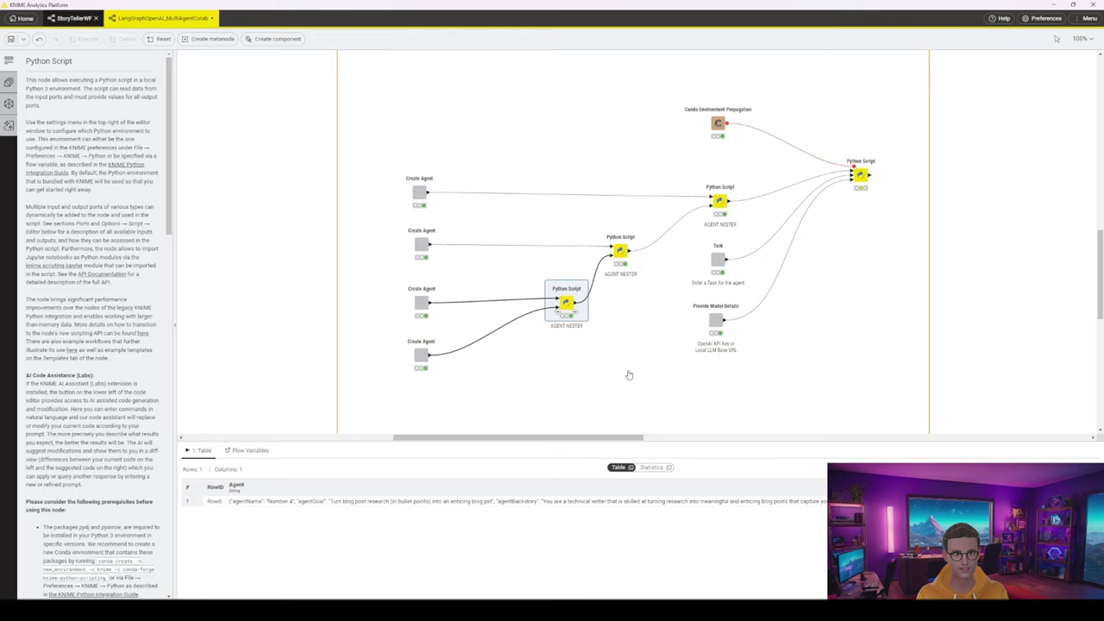
mouse_move(561, 302)
left_click(620, 249)
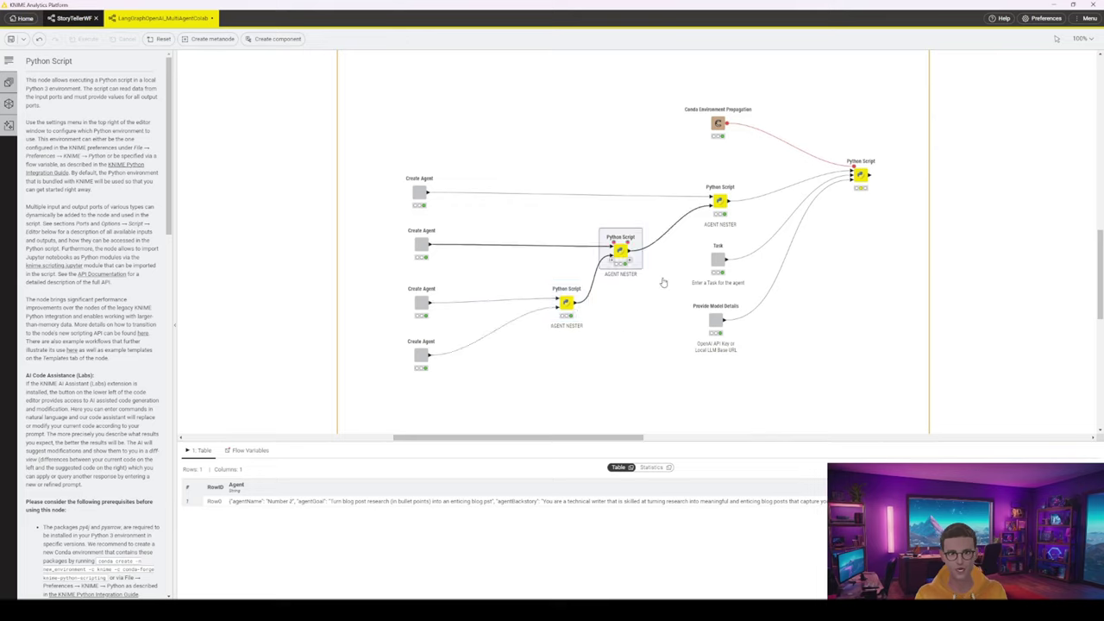
left_click(421, 302)
left_click(421, 353)
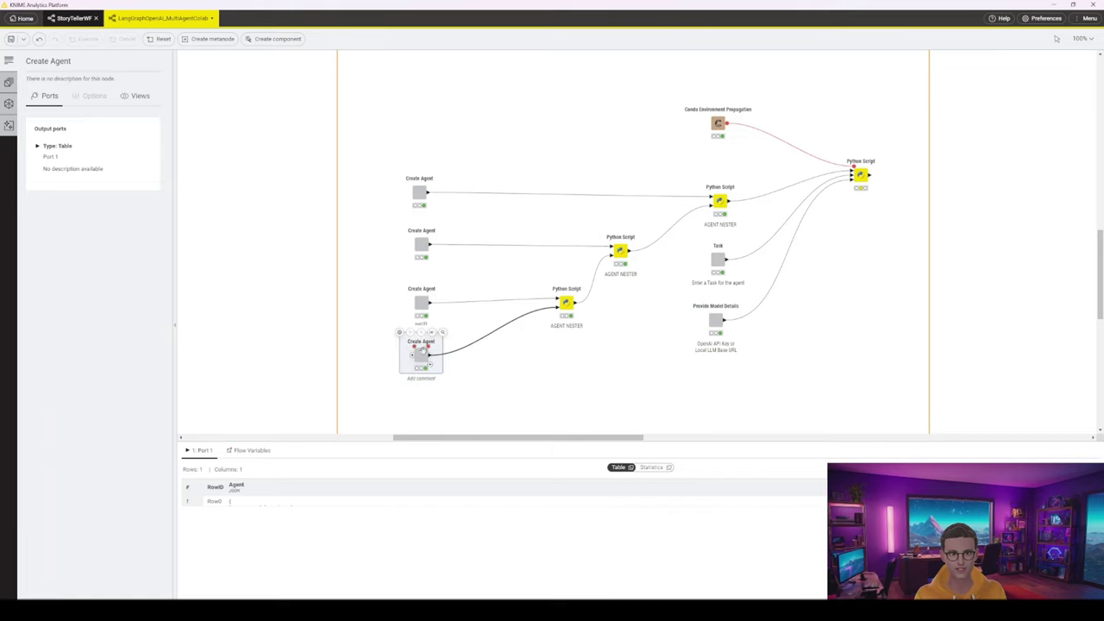
left_click(421, 244)
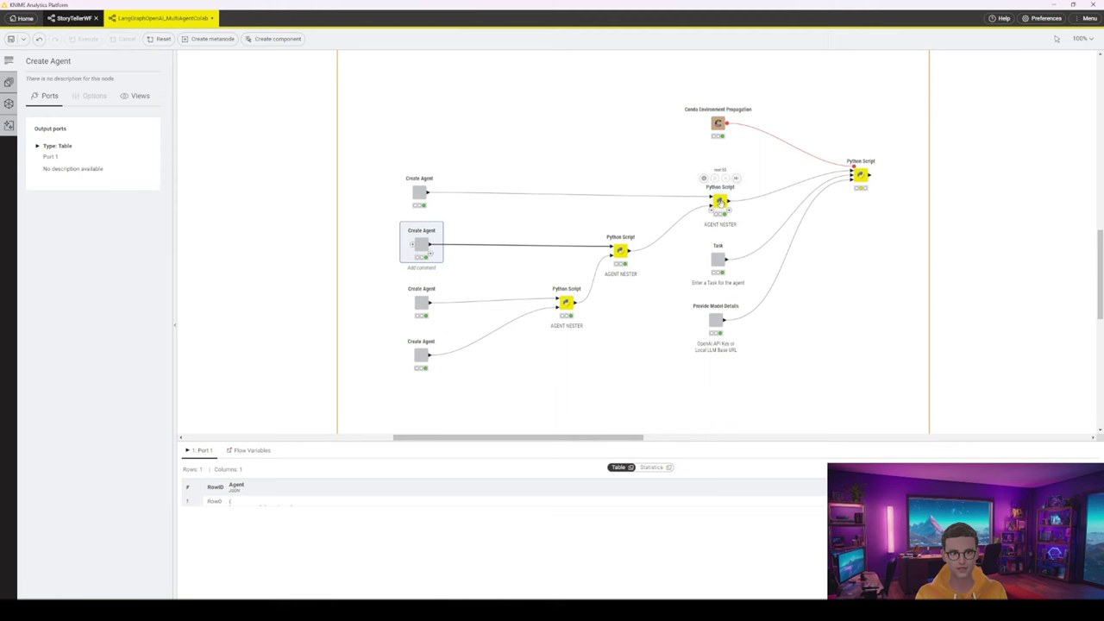
left_click(719, 201)
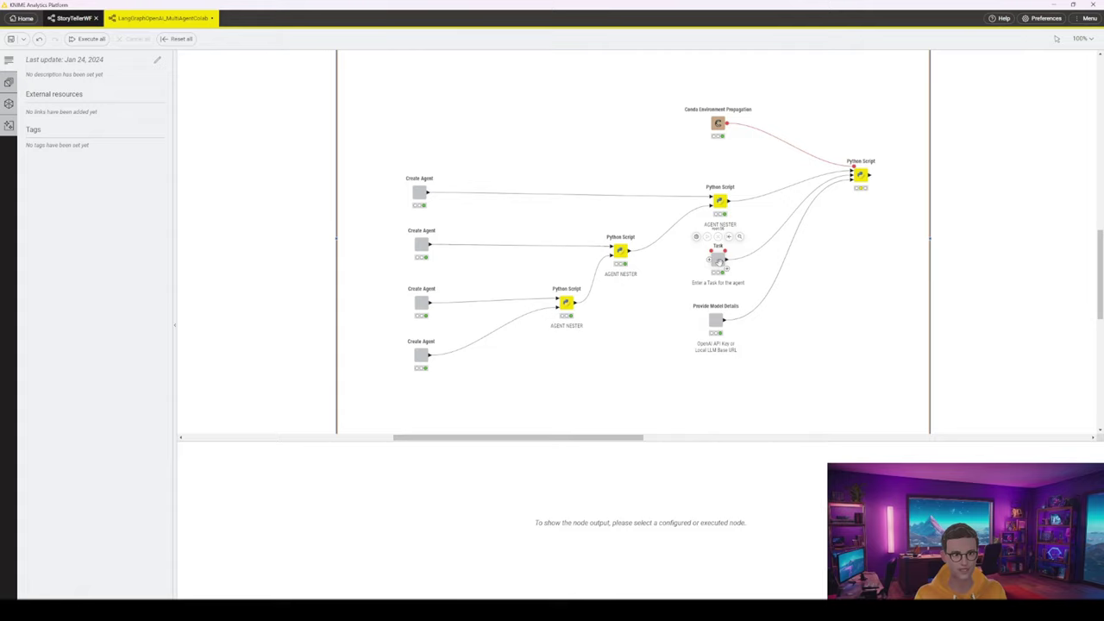
right_click(718, 261)
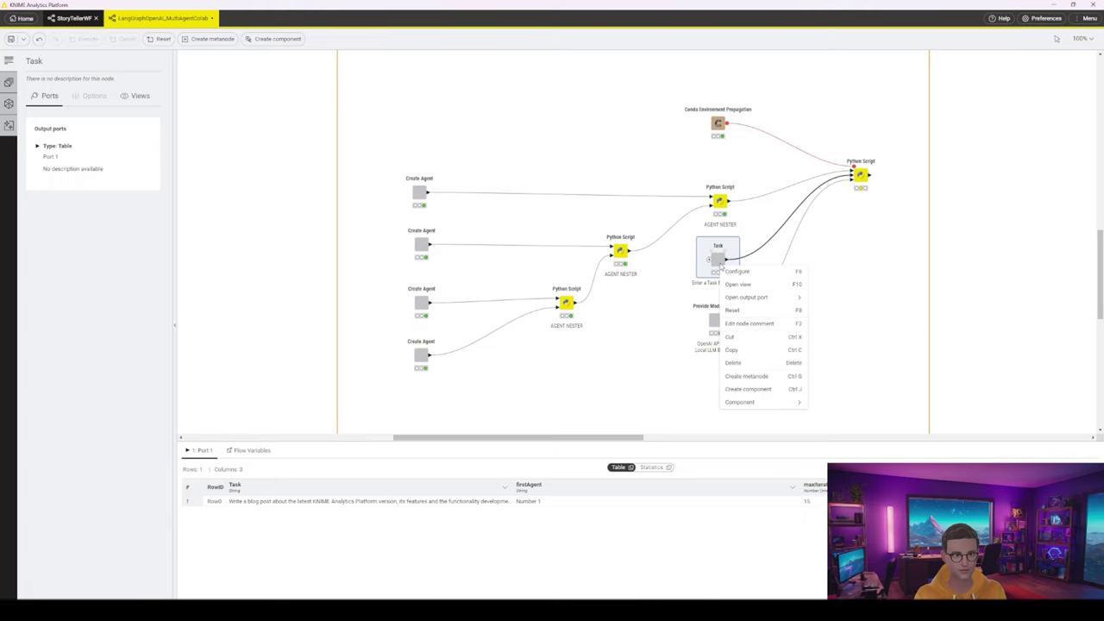
left_click(733, 284)
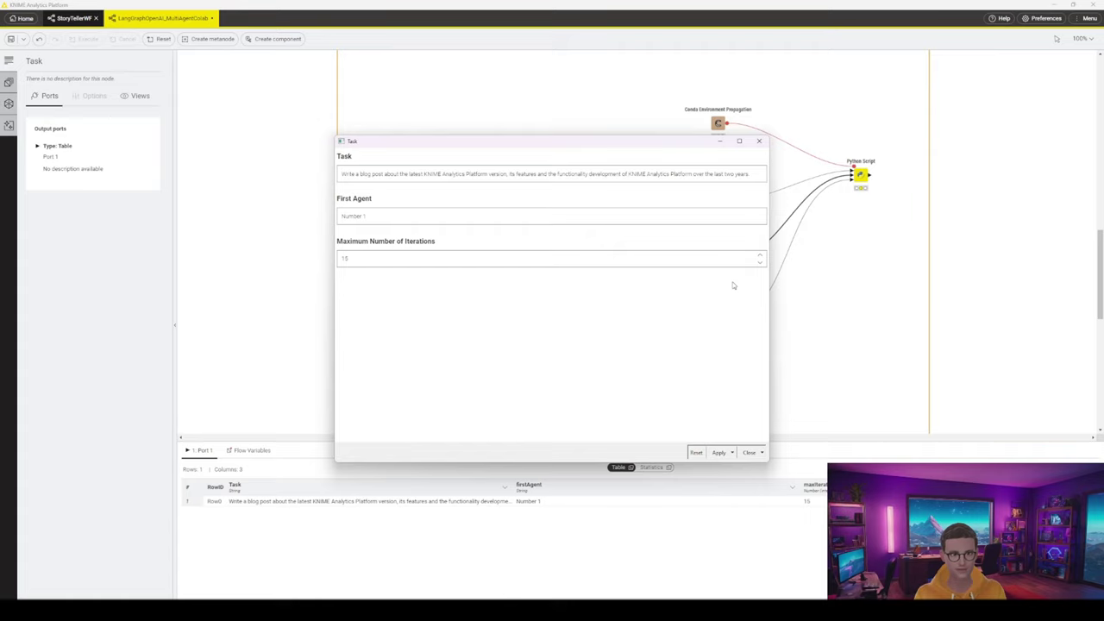
left_click(750, 453)
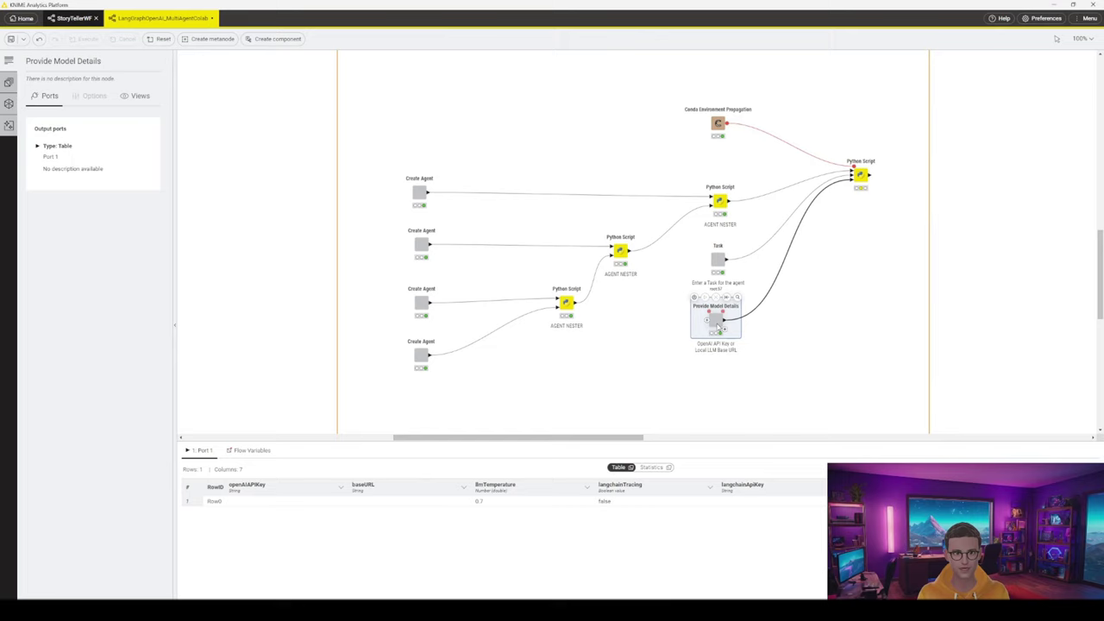
right_click(721, 328)
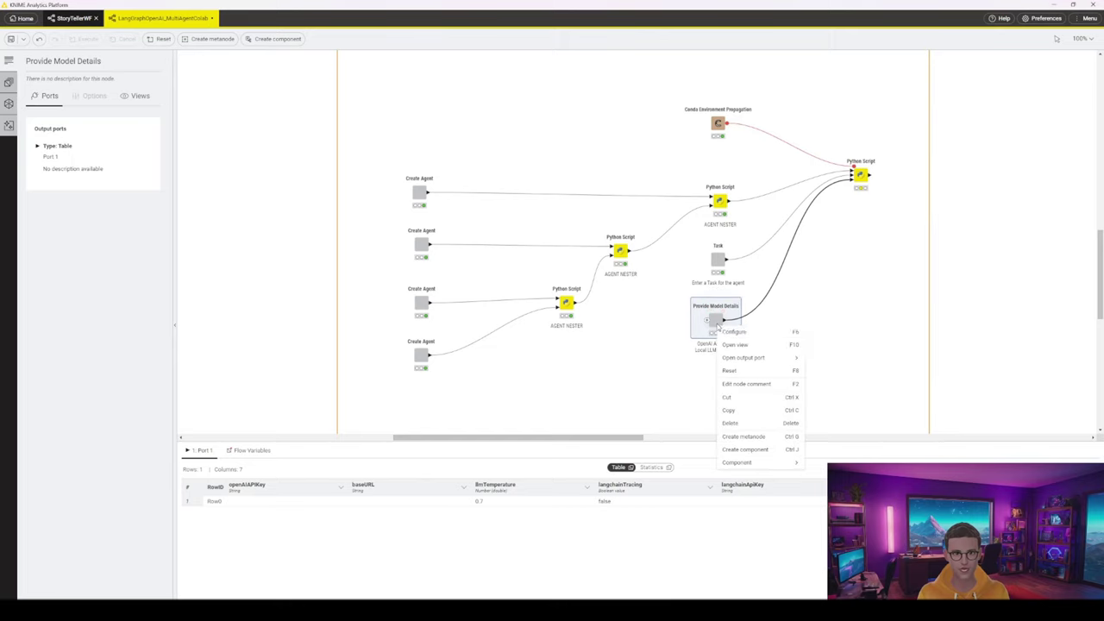
left_click(737, 345)
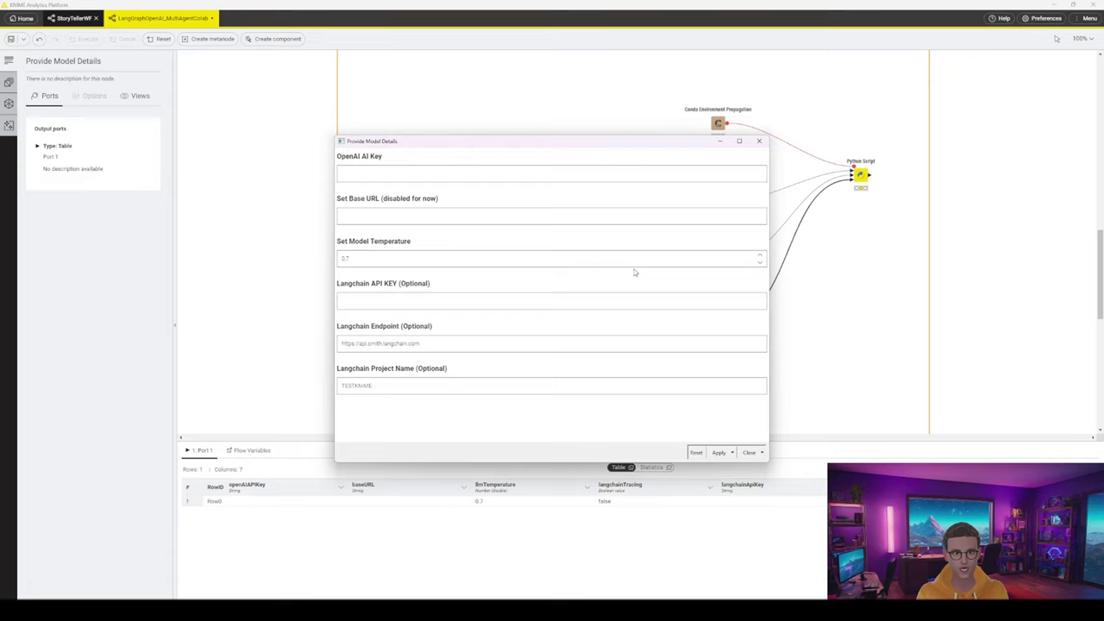
left_click(623, 176)
mouse_move(606, 221)
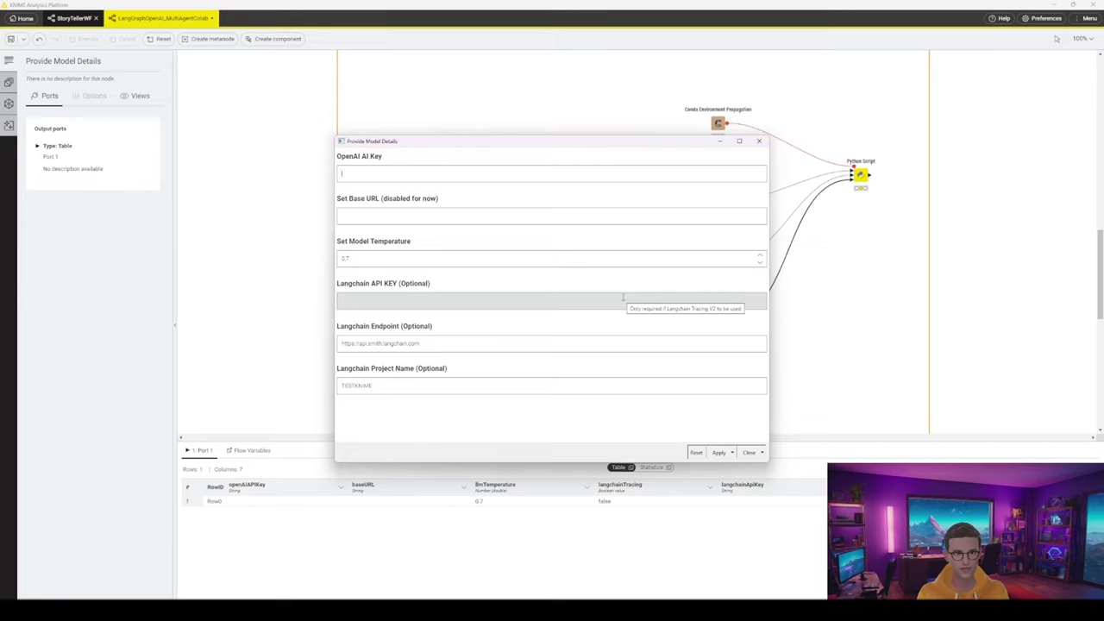
left_click(927, 253)
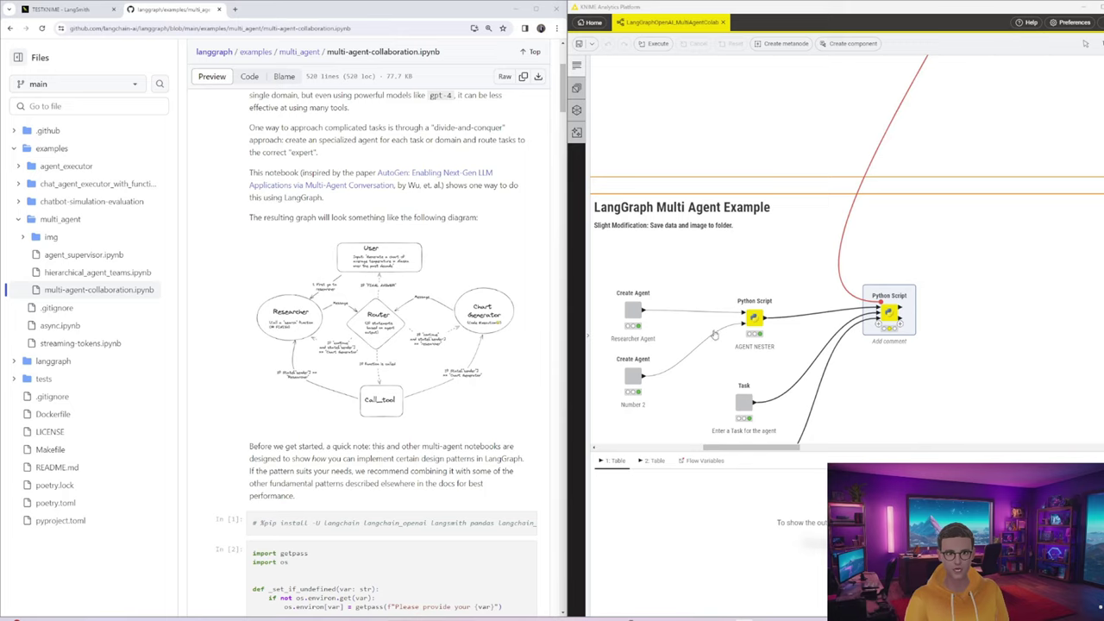
Open the Researcher Agent node's settings view, then close it
left_click(641, 308)
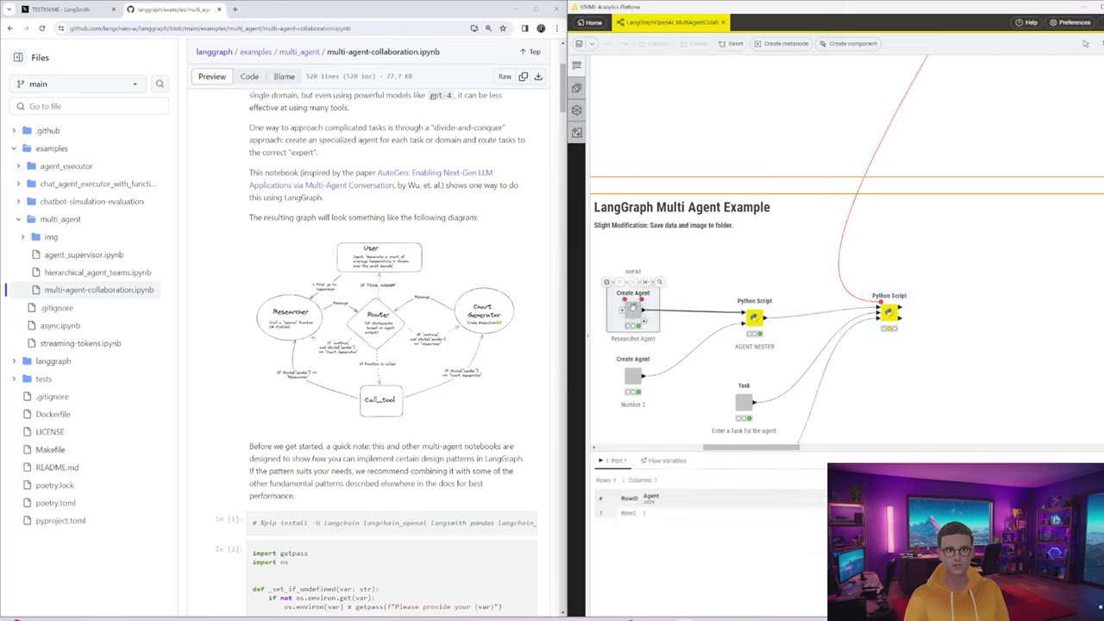
right_click(635, 320)
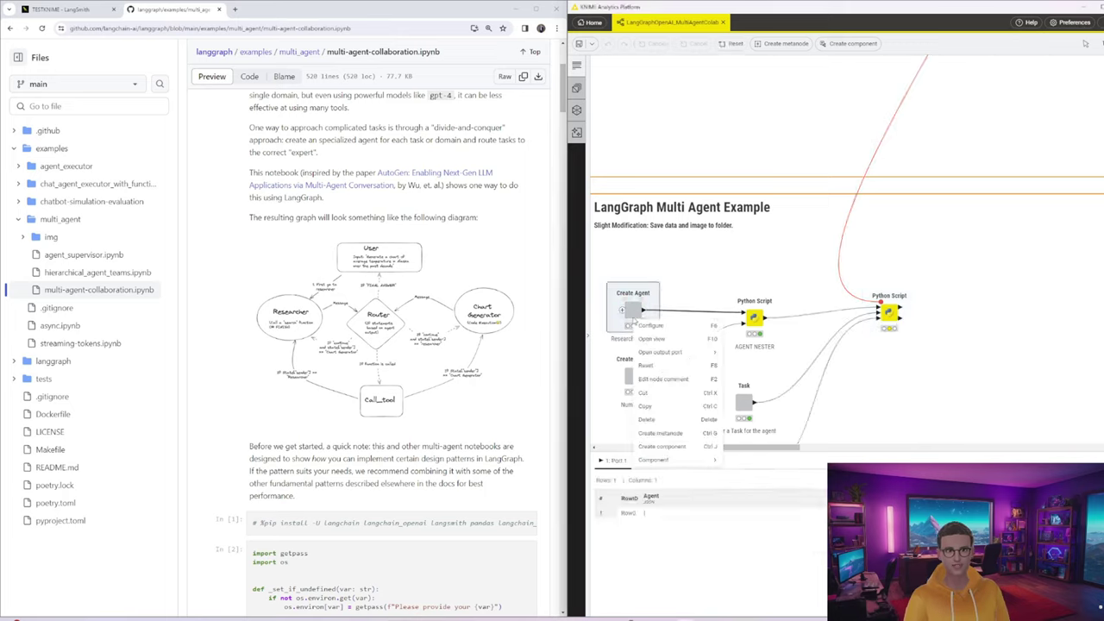
left_click(651, 325)
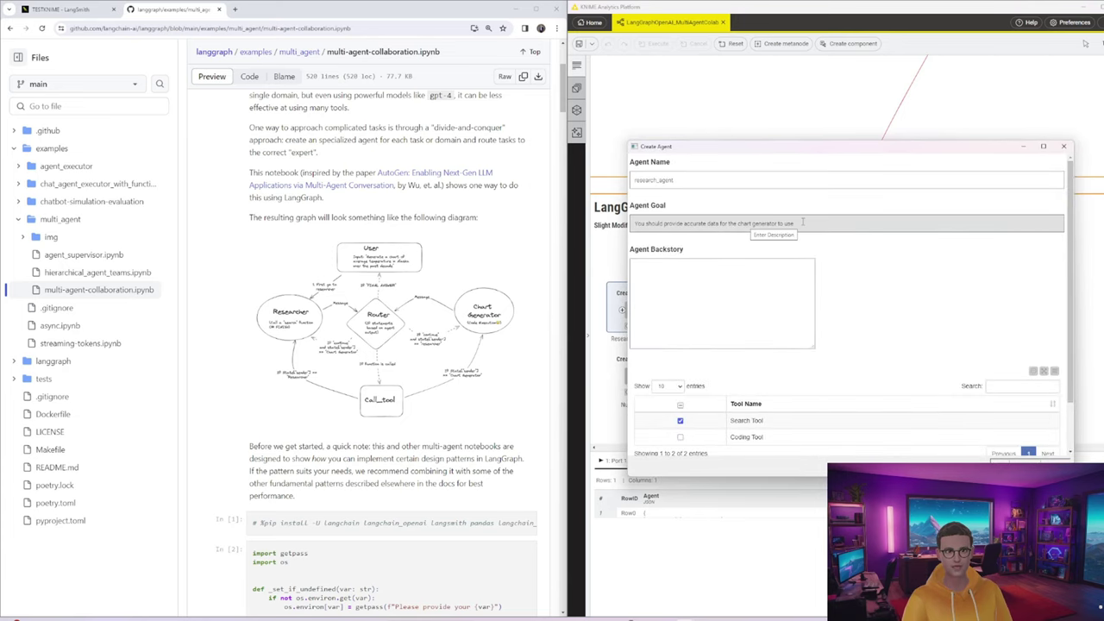
left_click(1066, 149)
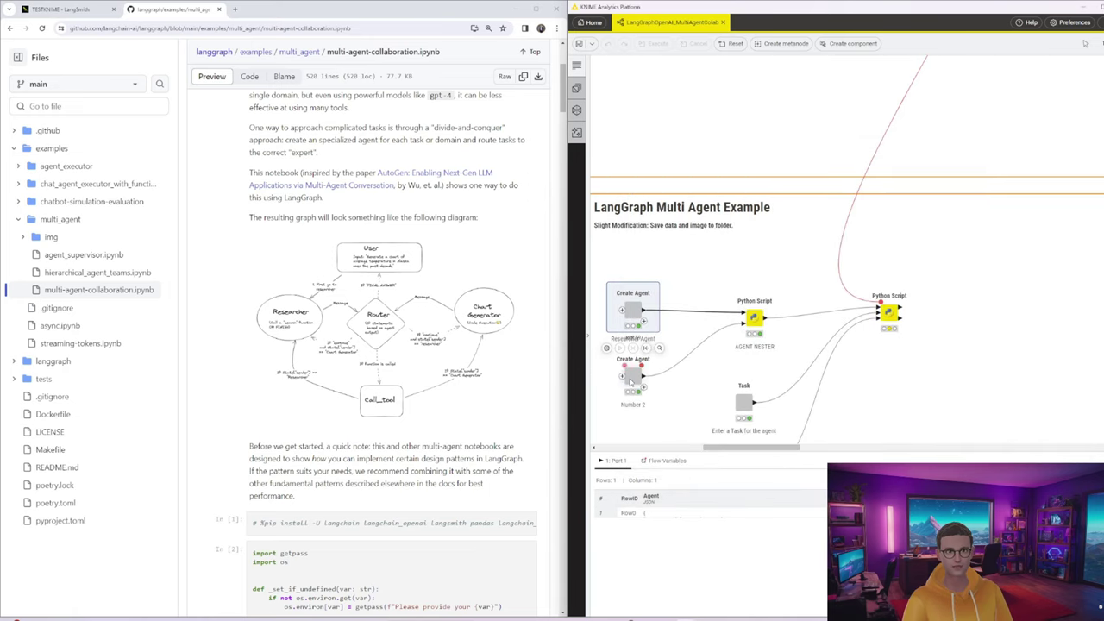
Open the Number 2 chart_agent settings and highlight its backstory's <FINAL ANSWER> instruction
right_click(631, 380)
left_click(659, 402)
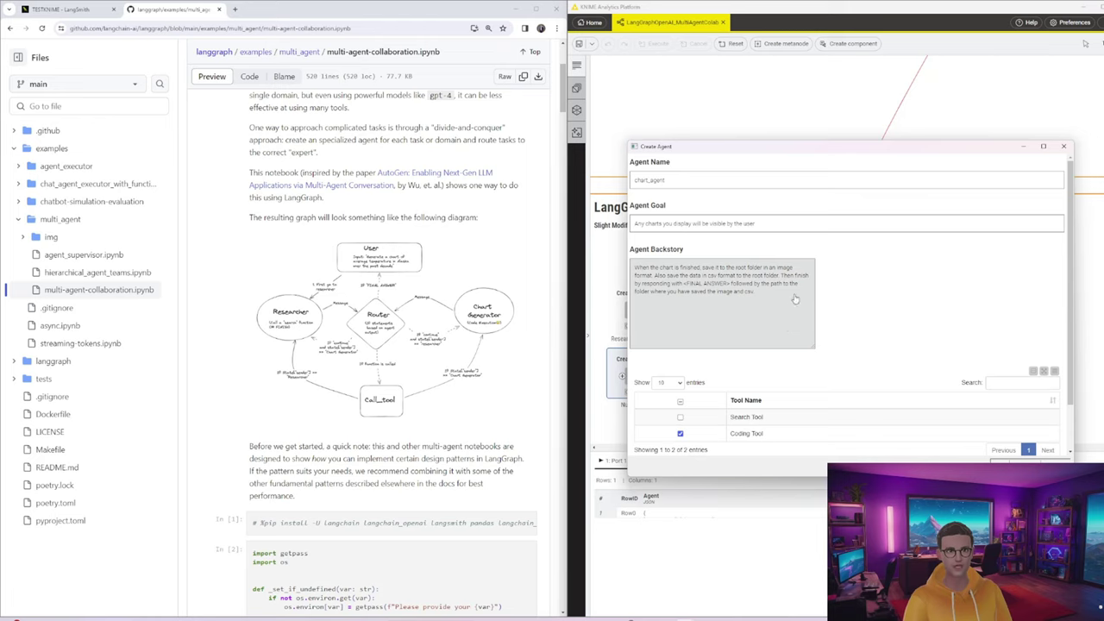
left_click_drag(755, 292, 638, 270)
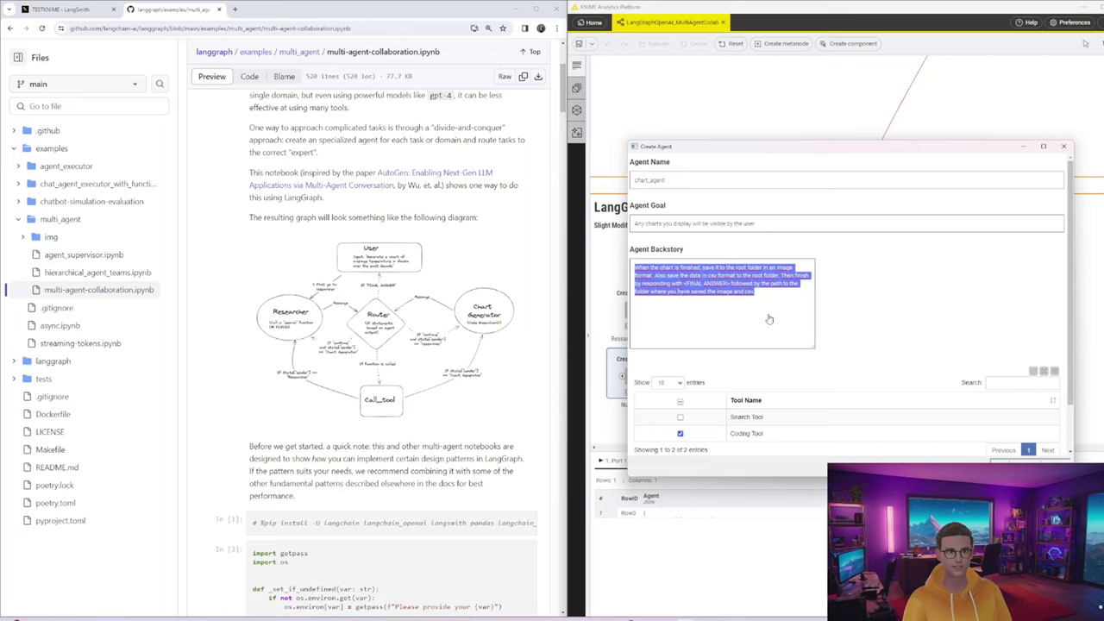
left_click(732, 285)
left_click_drag(732, 286, 683, 286)
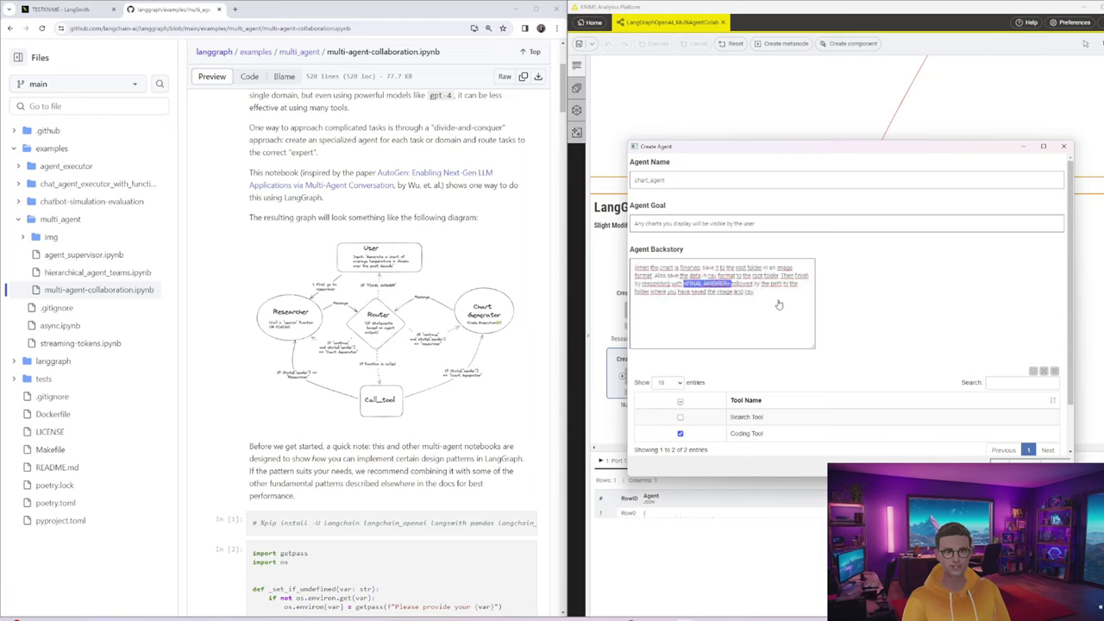
left_click(768, 295)
Review the Task node's UK GDP task, research_agent start and 150 iterations, then go to LangSmith
left_click(1064, 147)
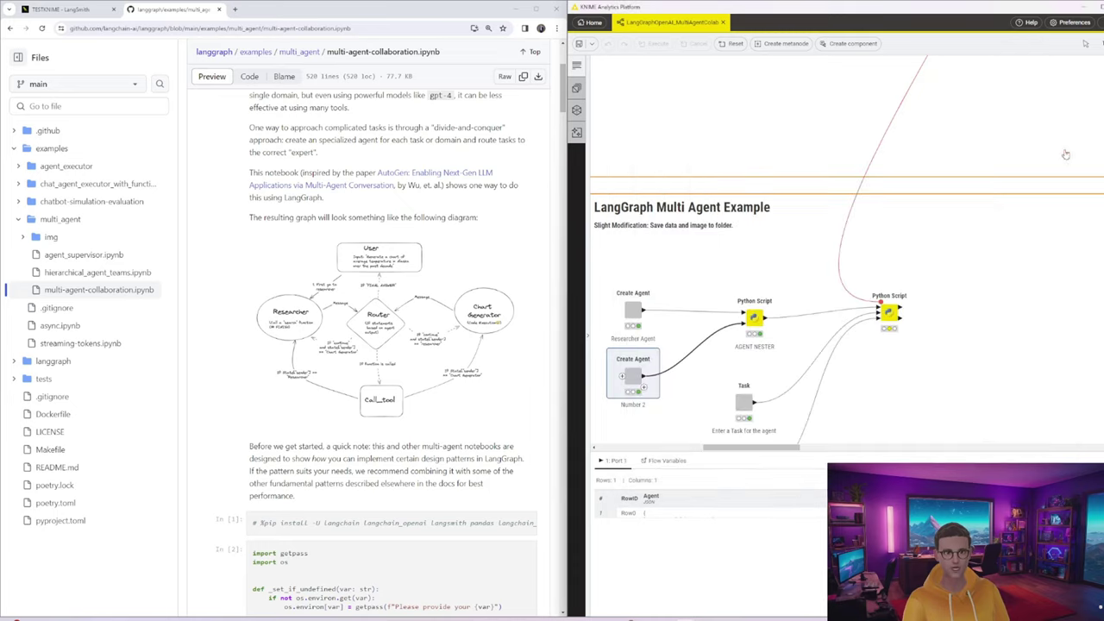
double_click(743, 401)
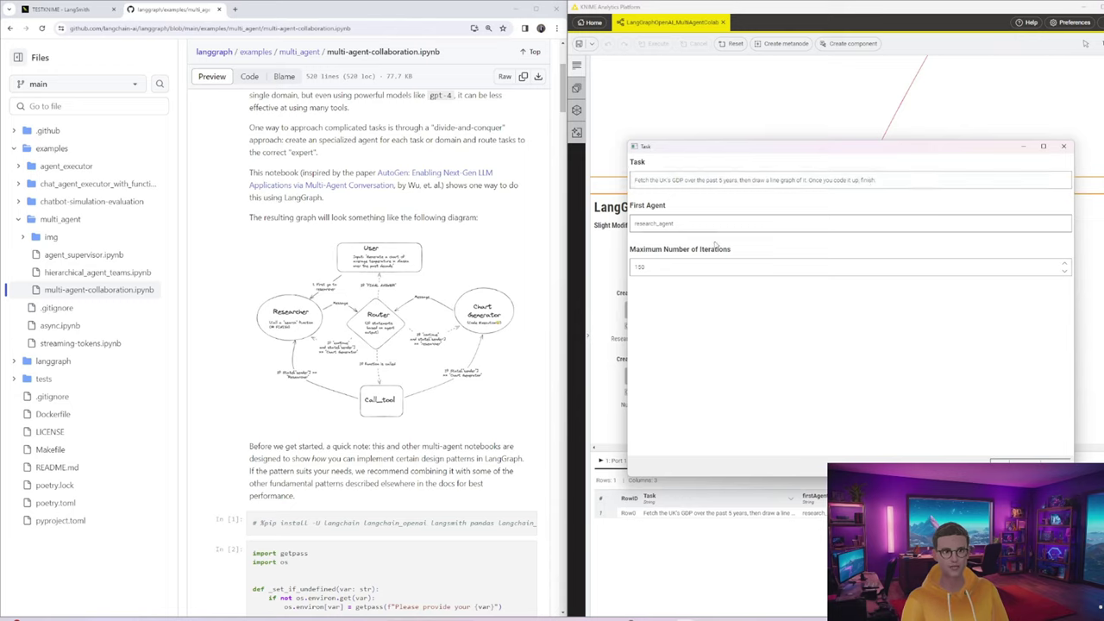
left_click(1064, 147)
key("ctrl+shift+Tab")
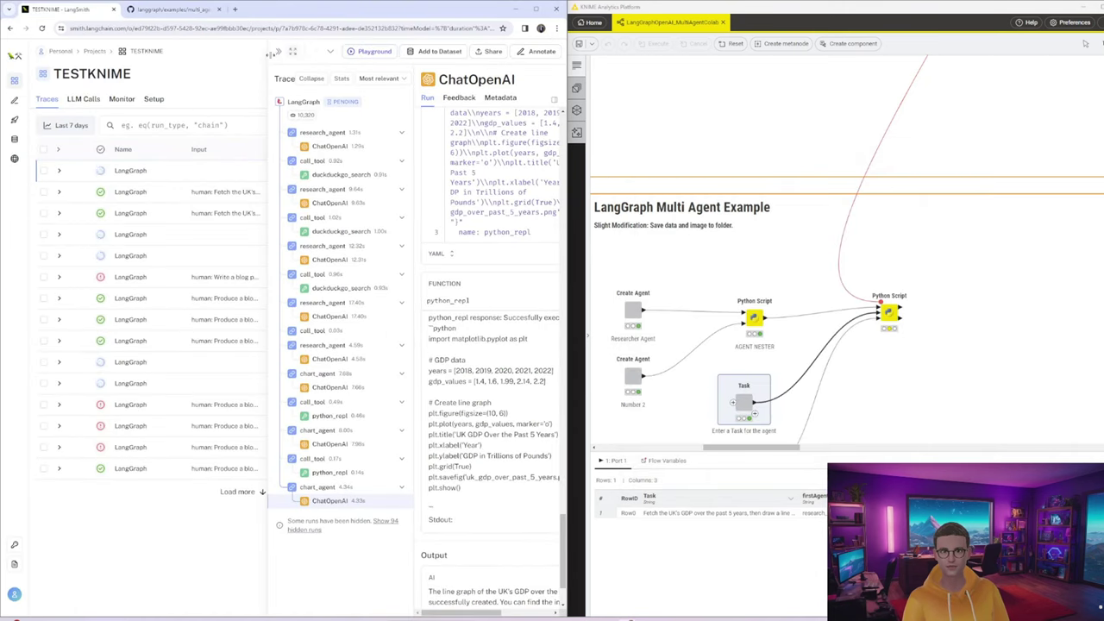
Return to the TESTKNIME traces list showing 23 runs, 206,865 tokens and a 52% error rate
left_click(279, 53)
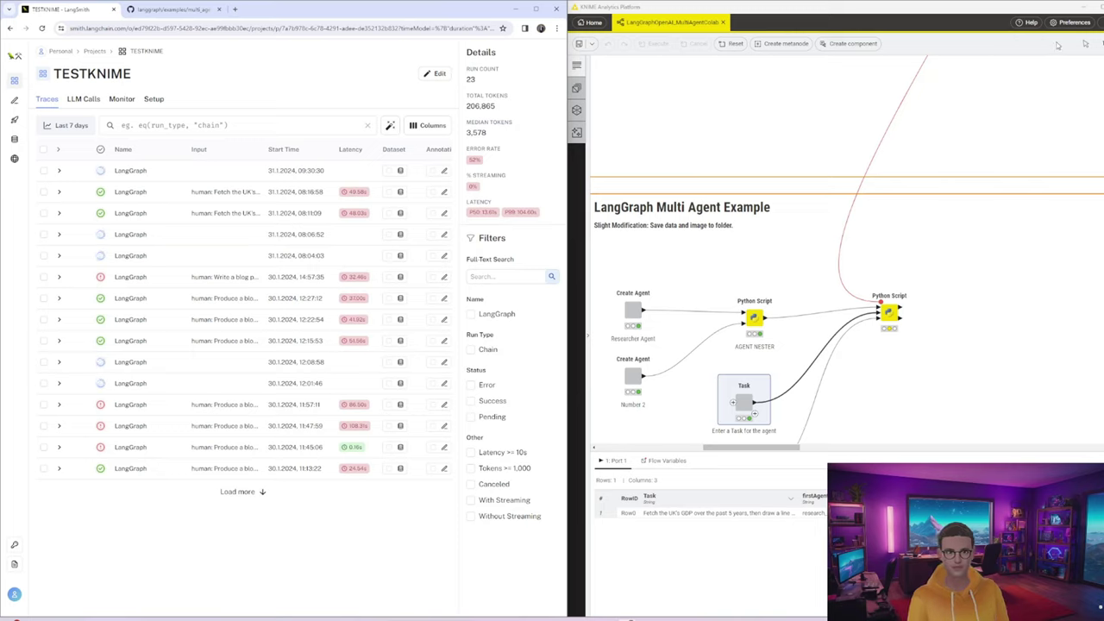
left_click(1100, 21)
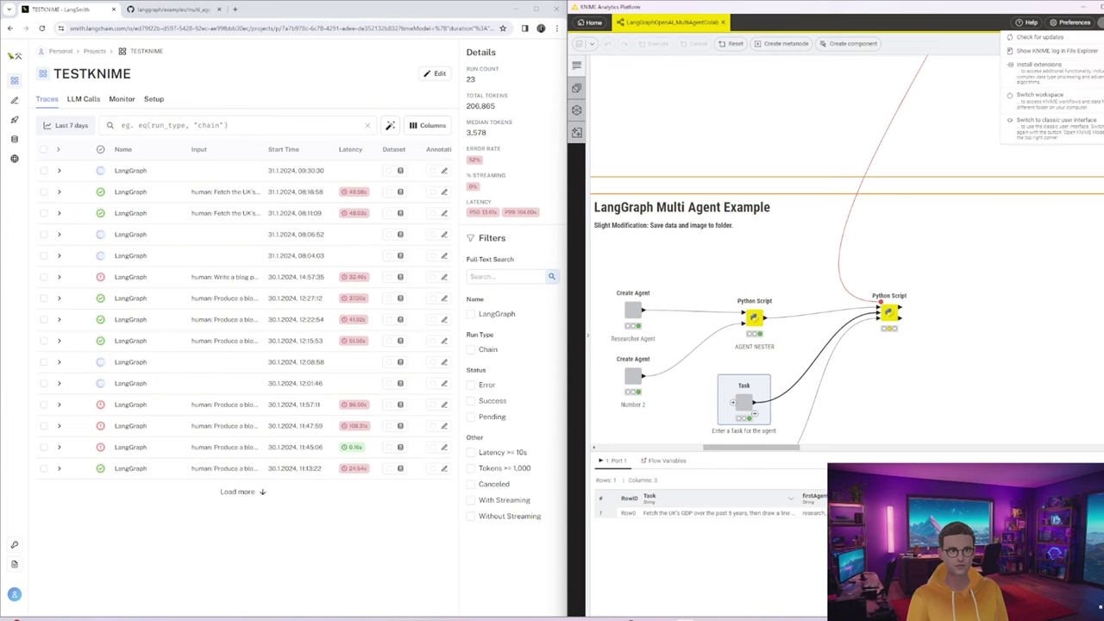
Switch KNIME to the classic interface, widen the editor and console, and clear the console log
left_click(1065, 131)
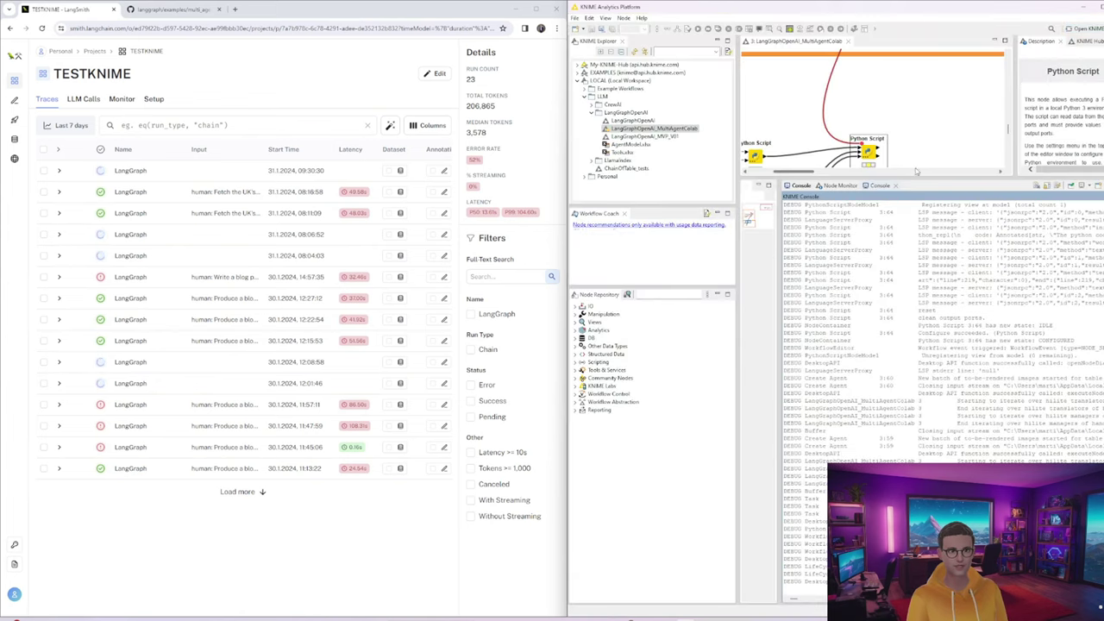
left_click_drag(738, 300, 632, 299)
left_click(1036, 187)
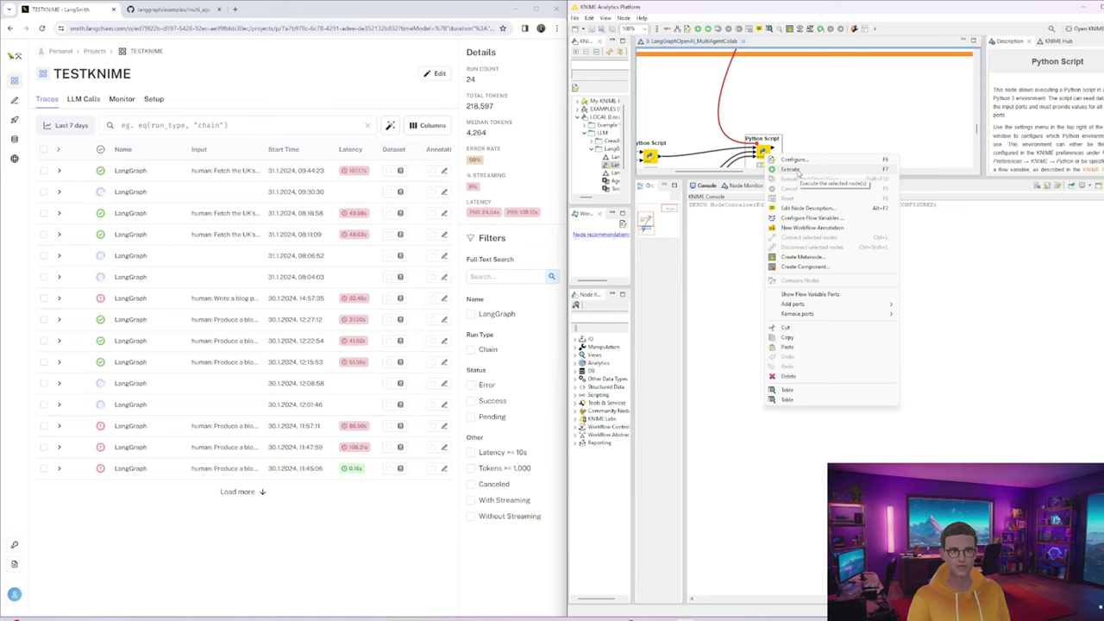
Execute the final Python Script node to launch the research_agent and chart_agent run
left_click(790, 170)
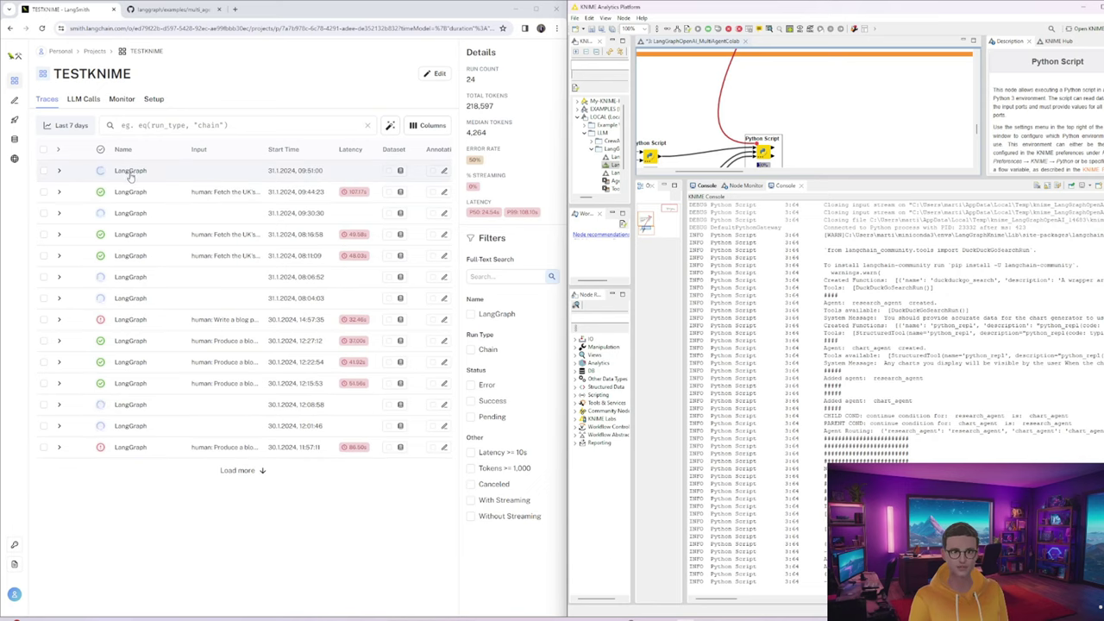
Open the newest pending LangGraph trace, whose answer names UK_GDP_Line_Graph.png and UK_GDP_Data.csv
left_click(130, 172)
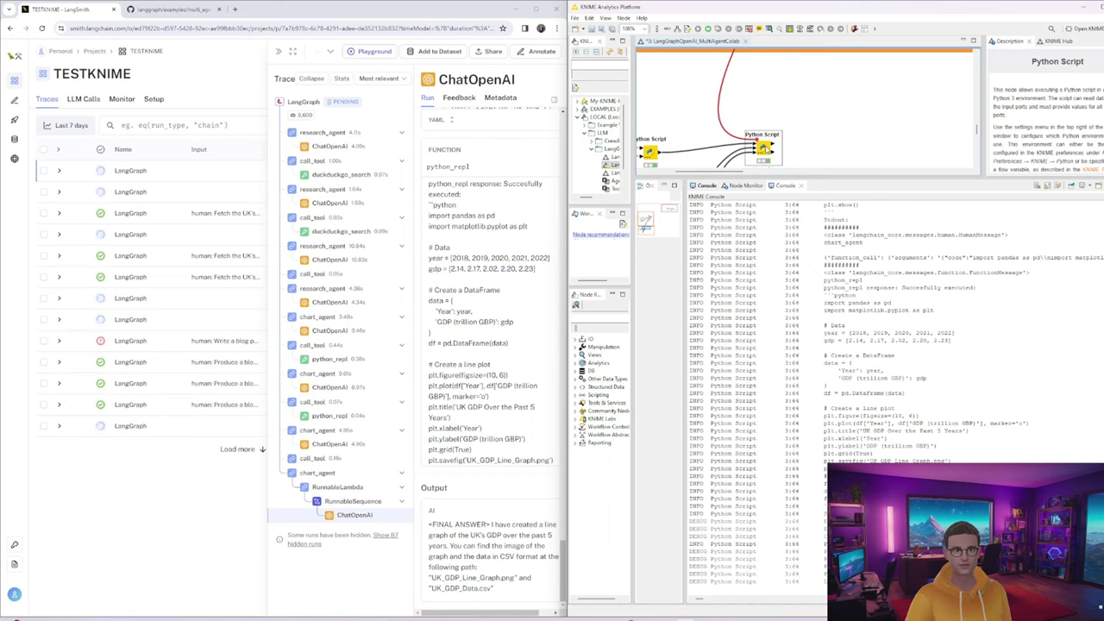
right_click(762, 149)
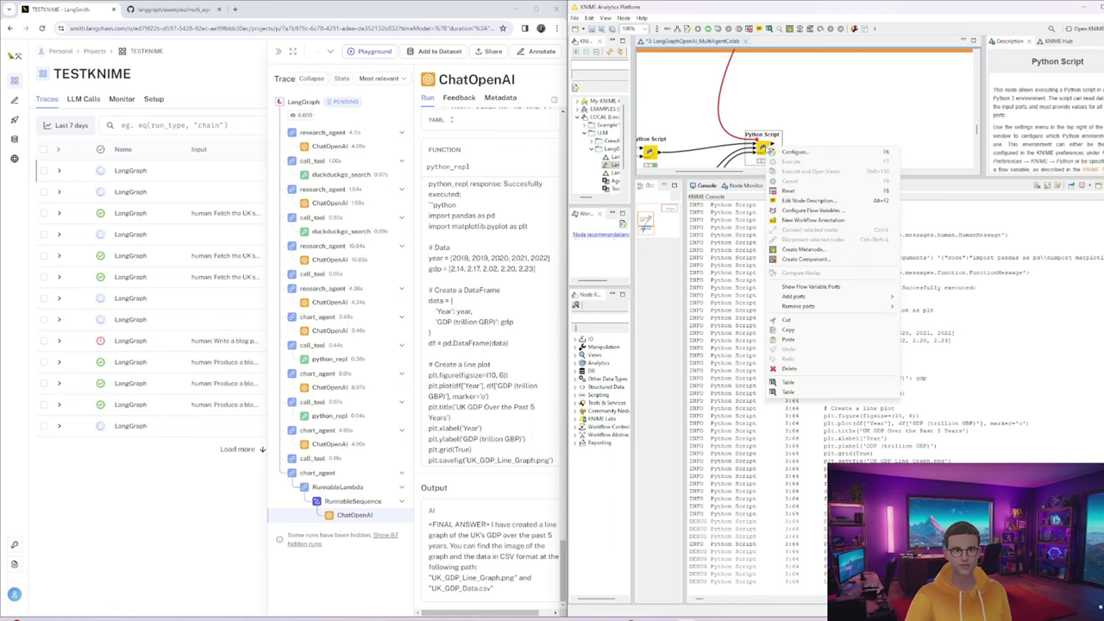
left_click(820, 385)
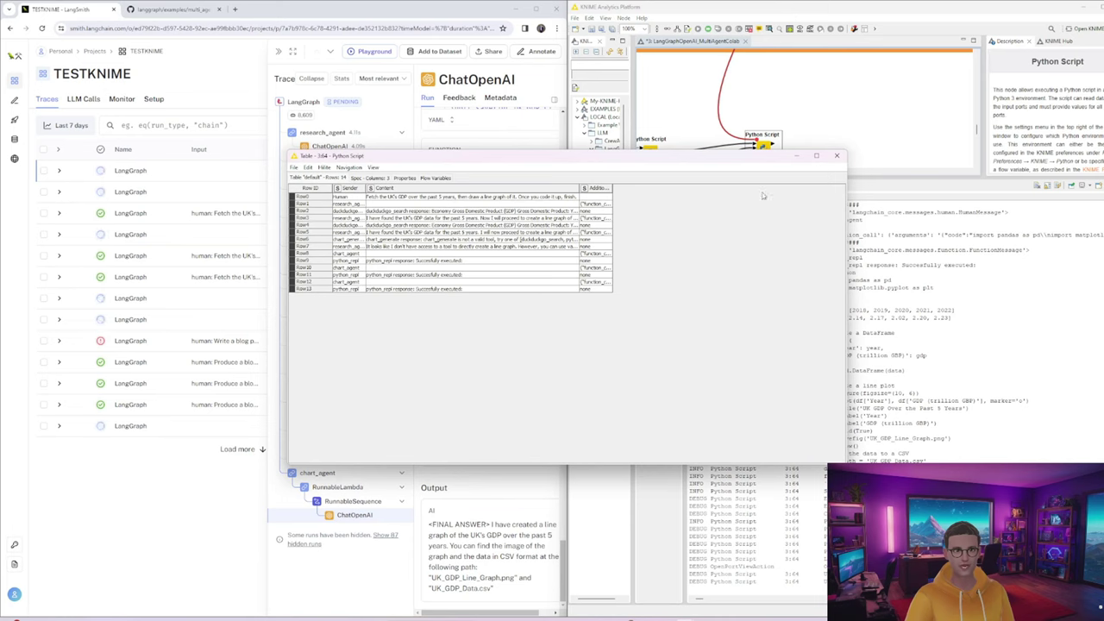
left_click(816, 156)
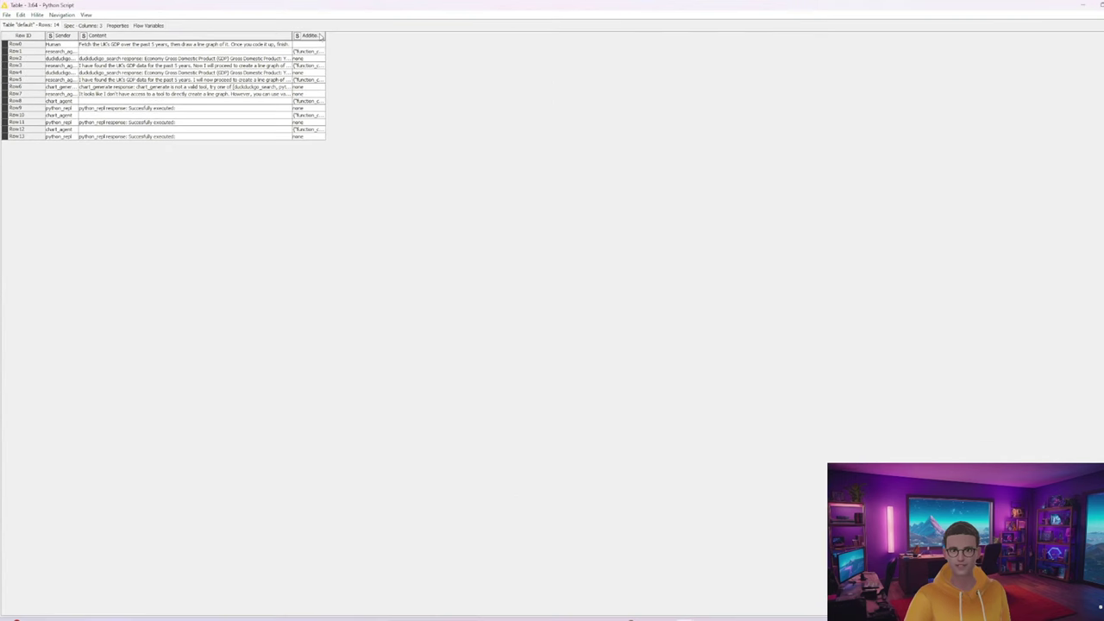
left_click_drag(320, 36, 1033, 82)
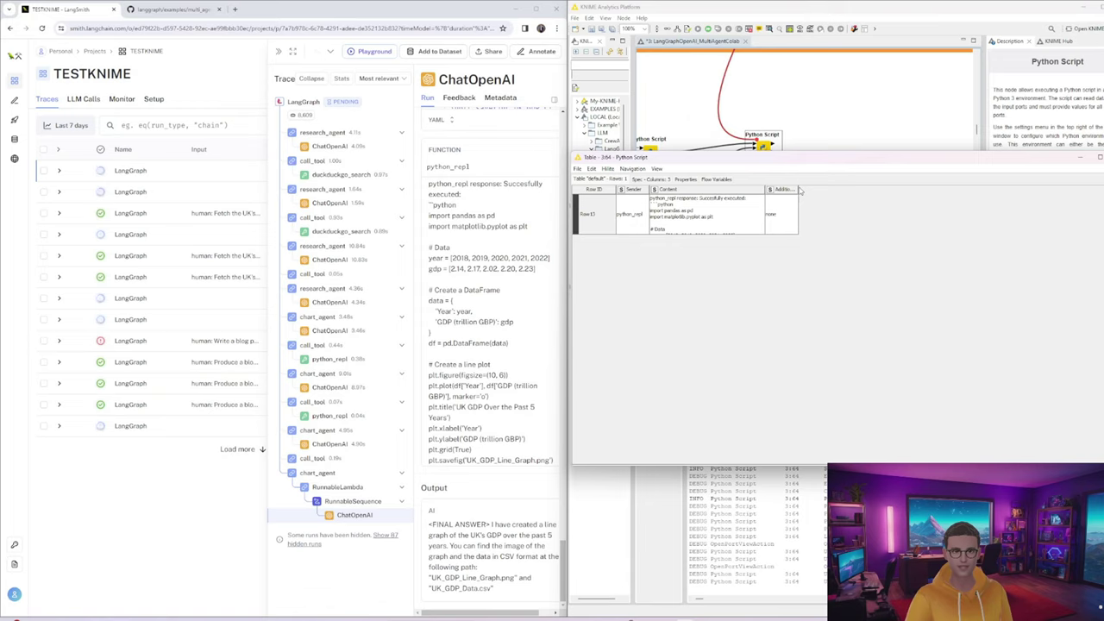
double_click(799, 188)
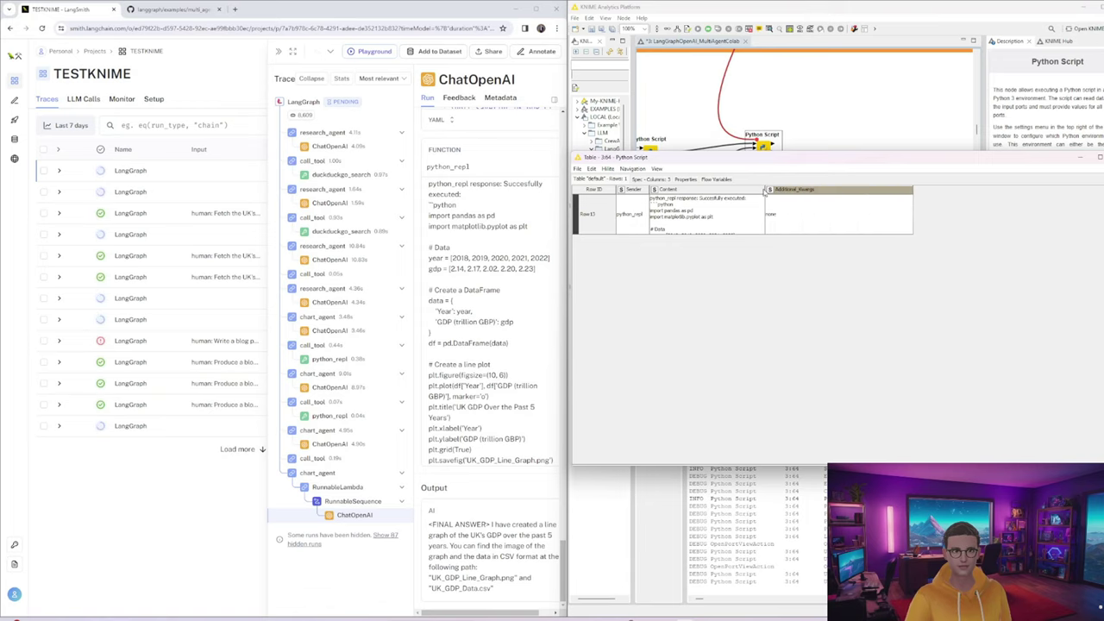
left_click_drag(764, 189, 874, 189)
left_click(689, 223)
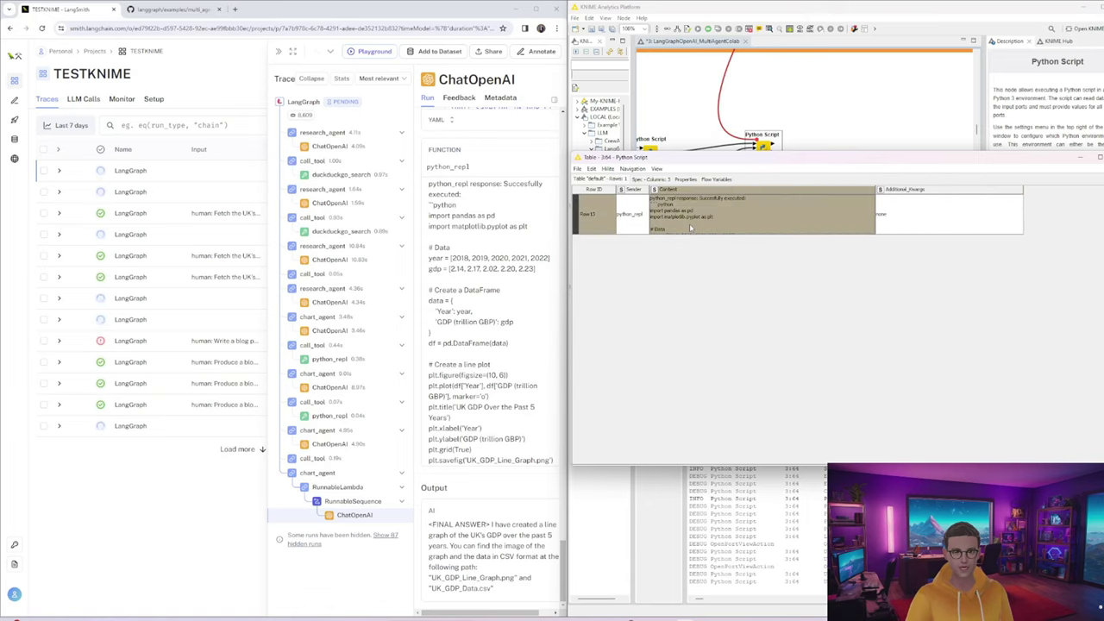
left_click_drag(1027, 164, 826, 168)
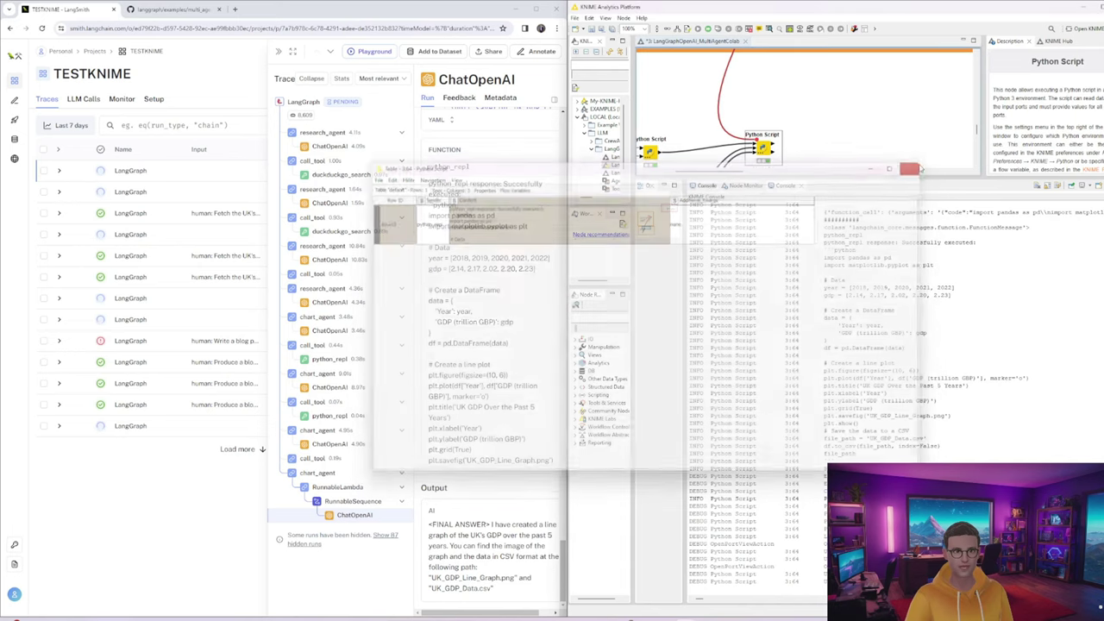
Close the output table, reload the traces, and open the latest run's final chart_agent ChatOpenAI call
left_click(915, 164)
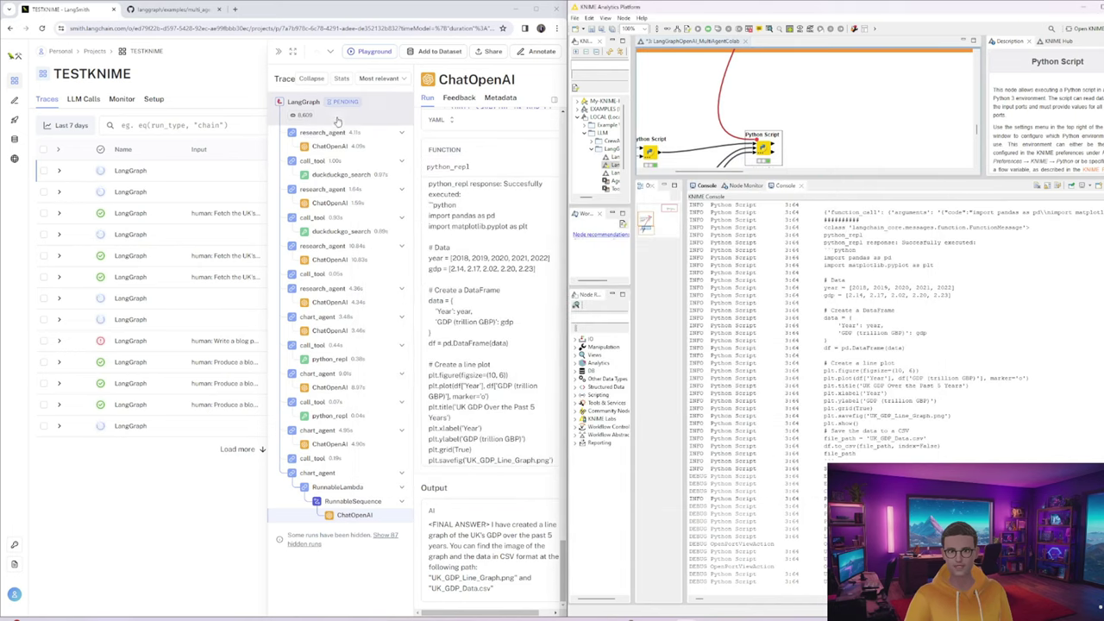
left_click(42, 28)
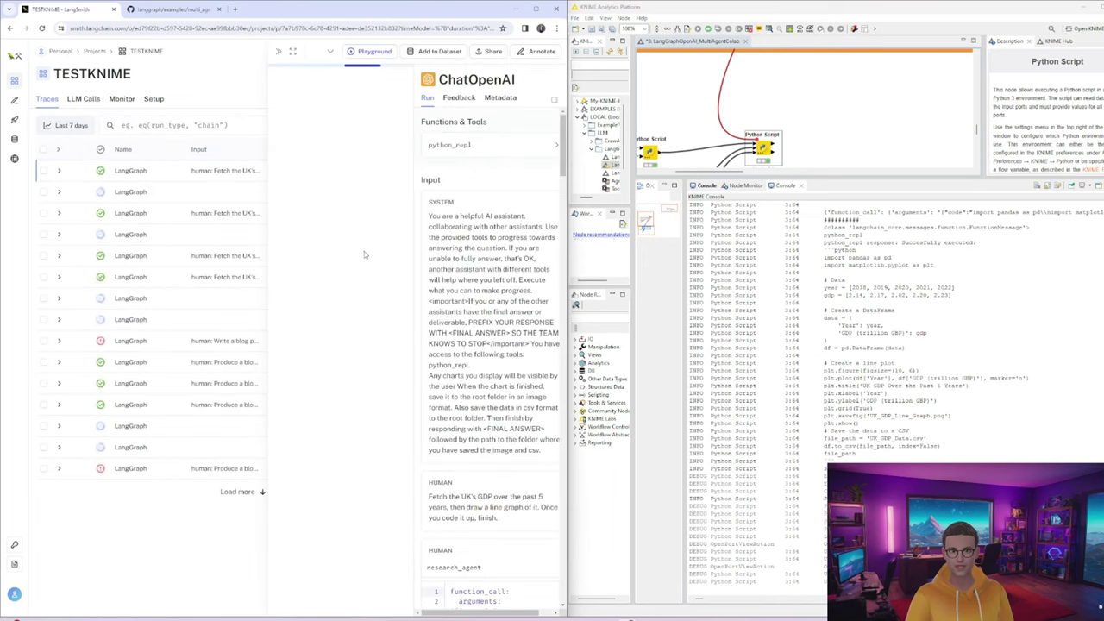
left_click(129, 170)
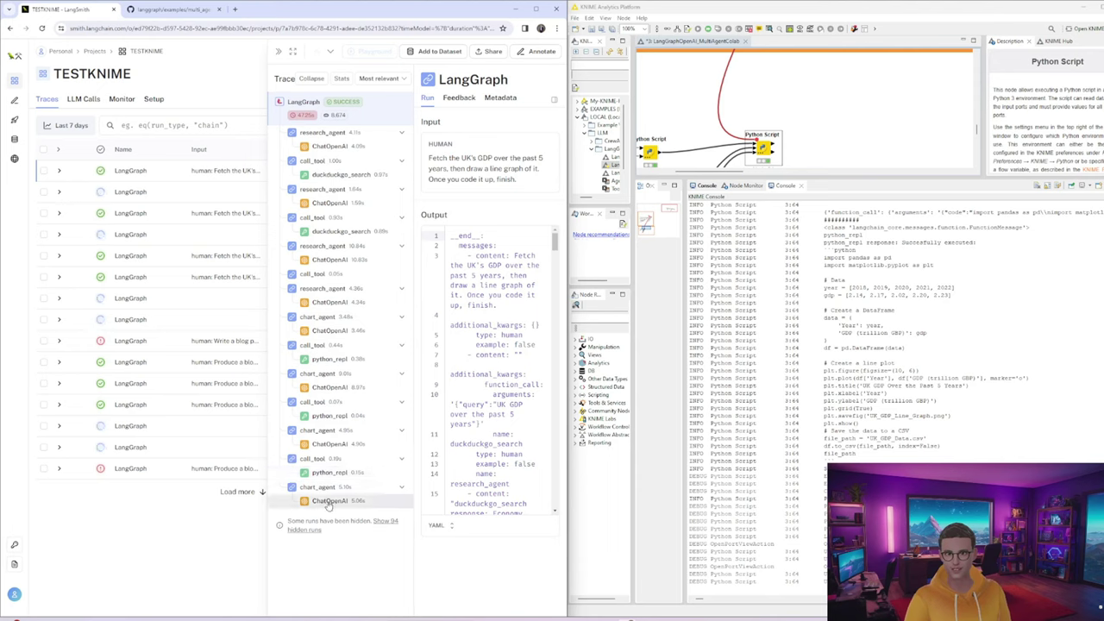
left_click(328, 501)
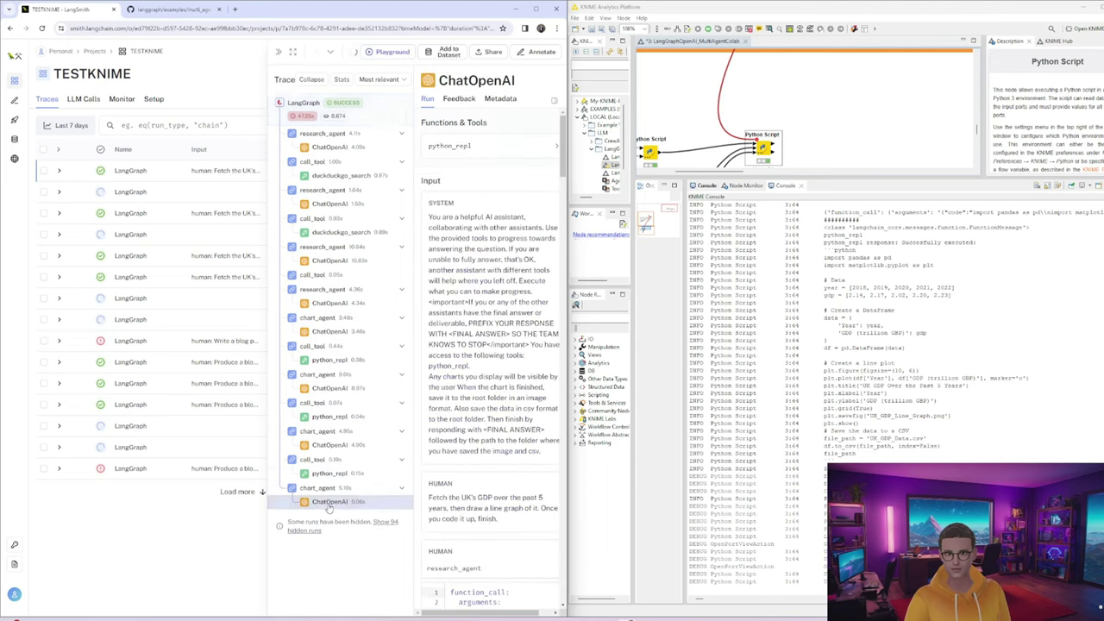
left_click(535, 9)
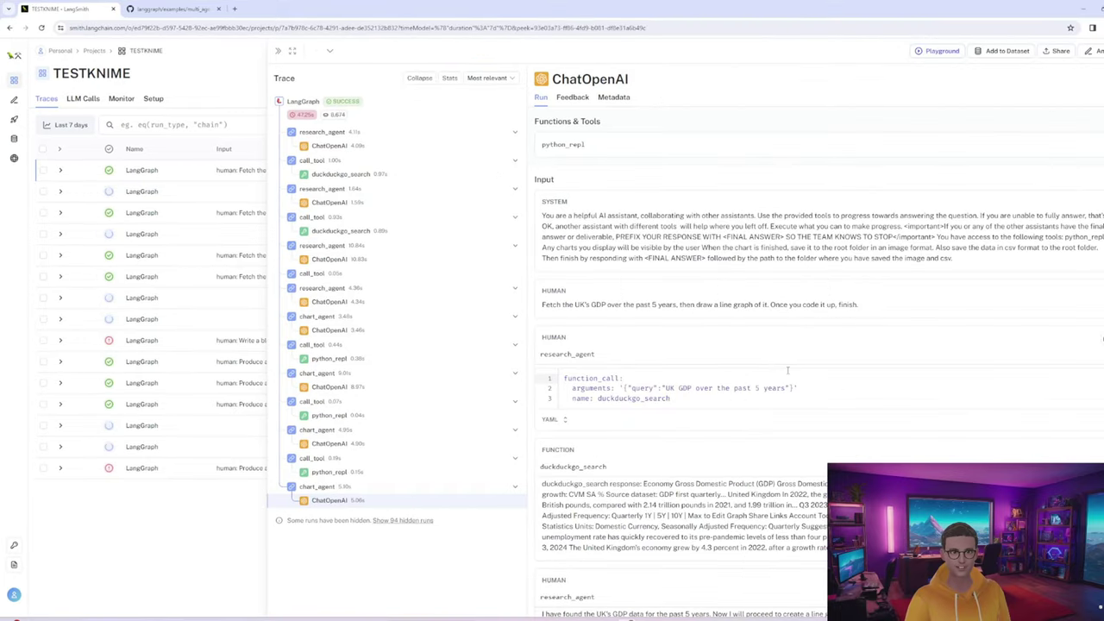
scroll(787, 373, "down", 1)
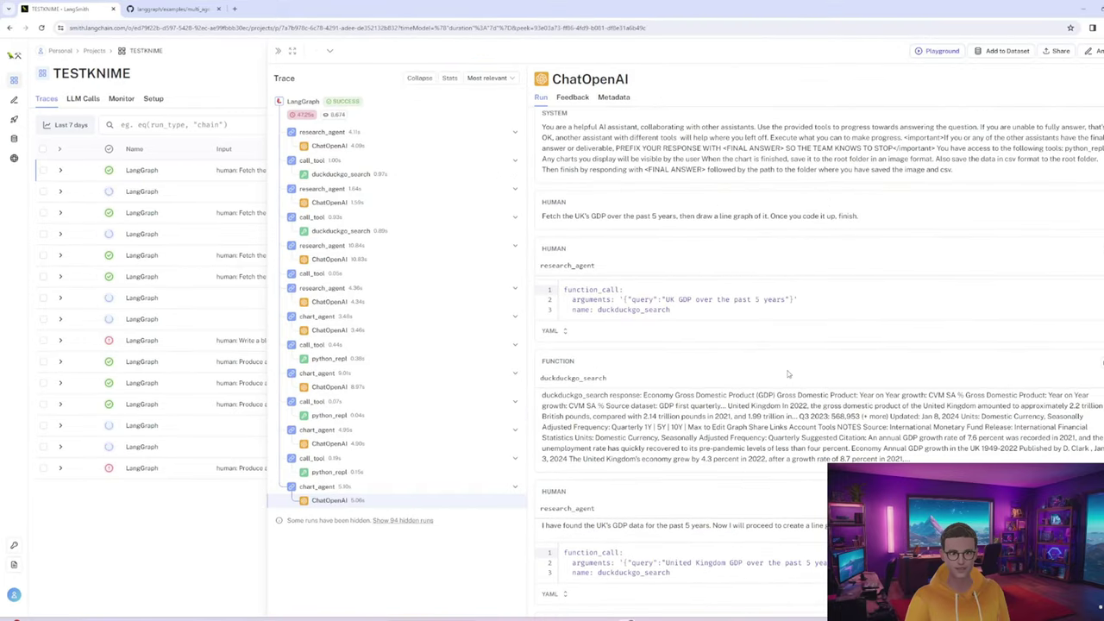
scroll(787, 373, "up", 1)
triple_click(975, 265)
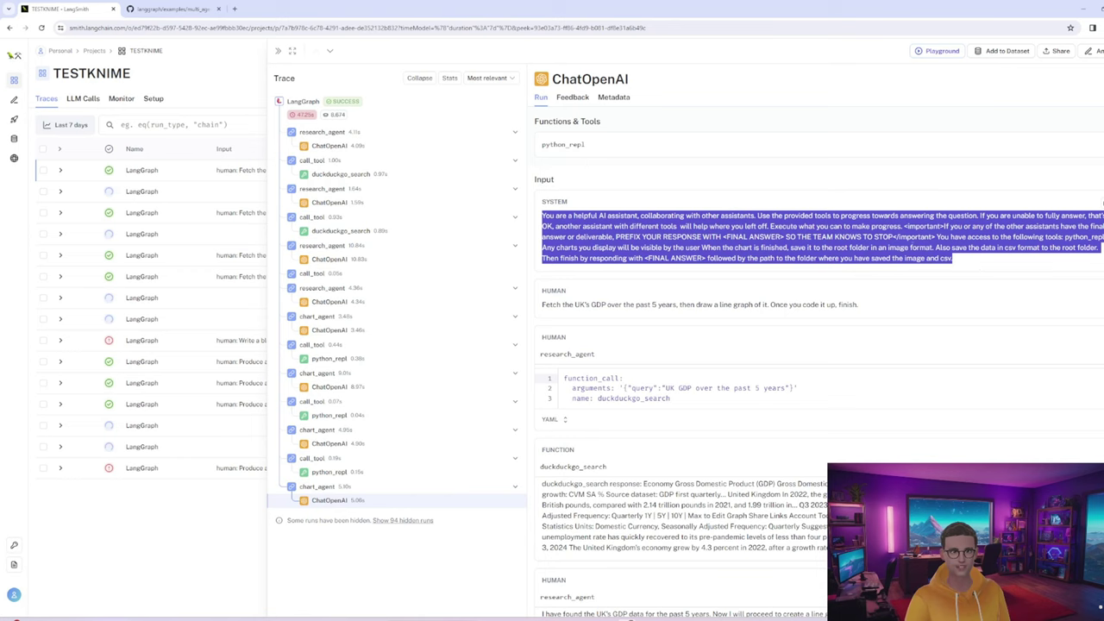
left_click(787, 236)
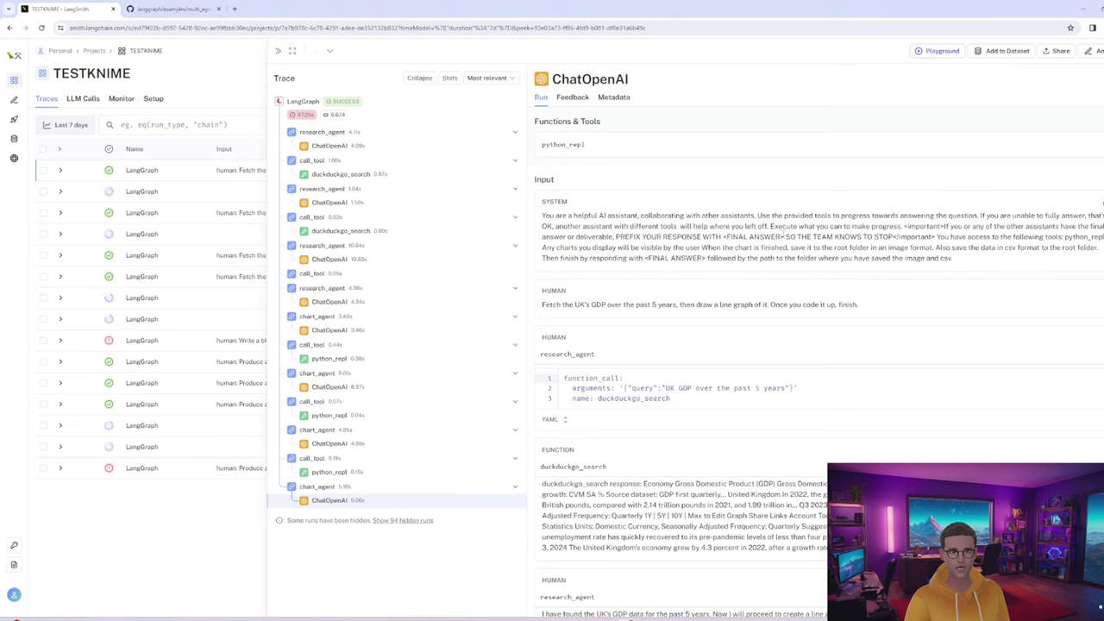
left_click_drag(786, 236, 725, 238)
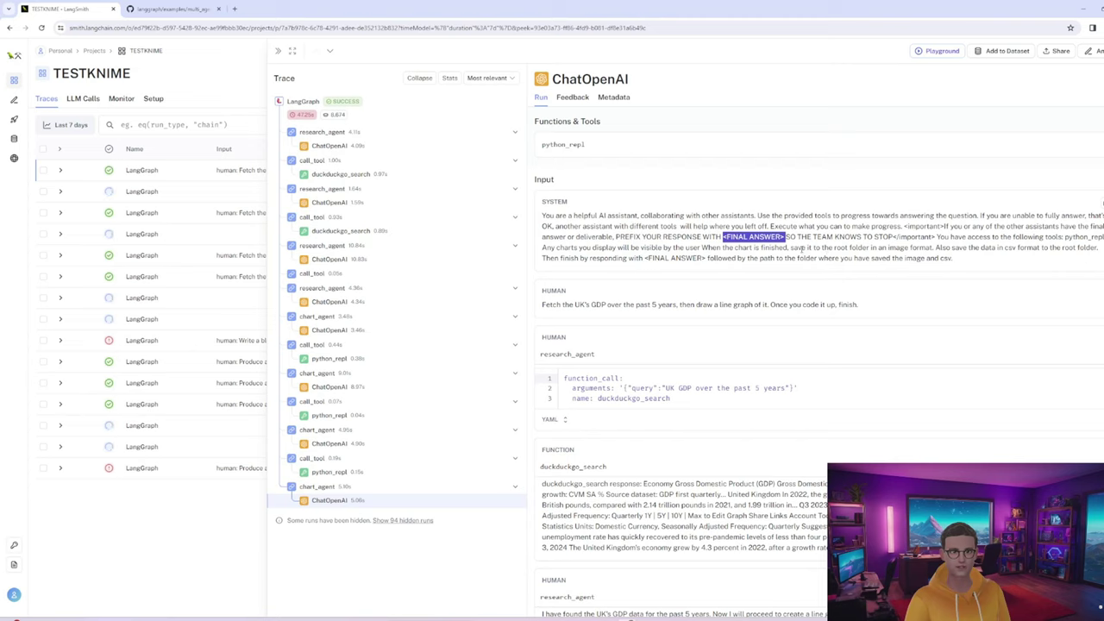
left_click(784, 238)
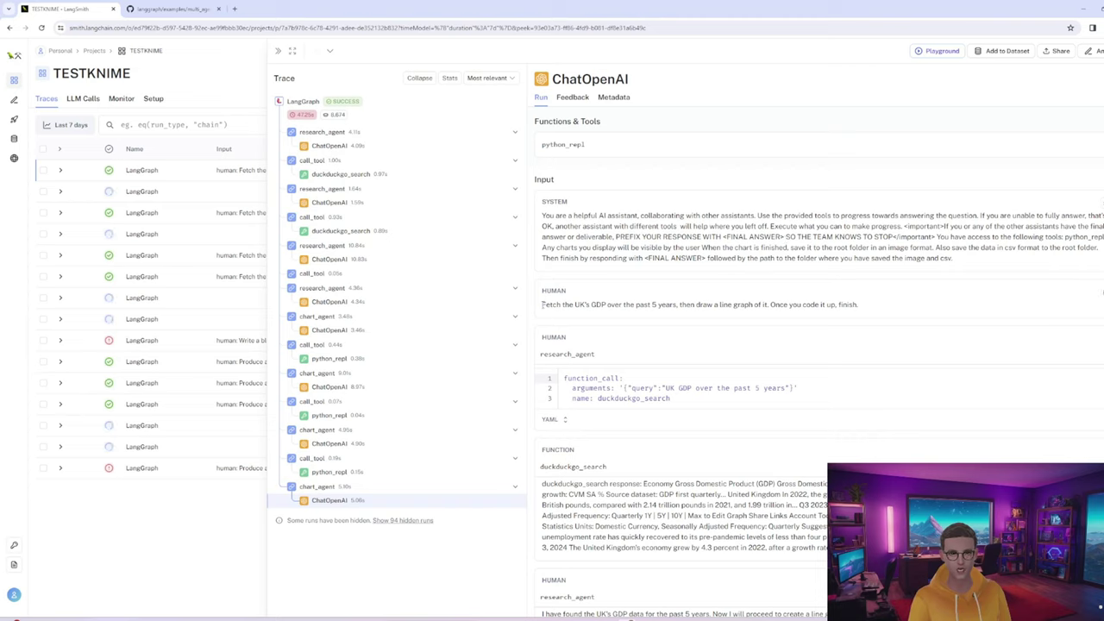
left_click_drag(542, 304, 855, 335)
scroll(795, 379, "down", 3)
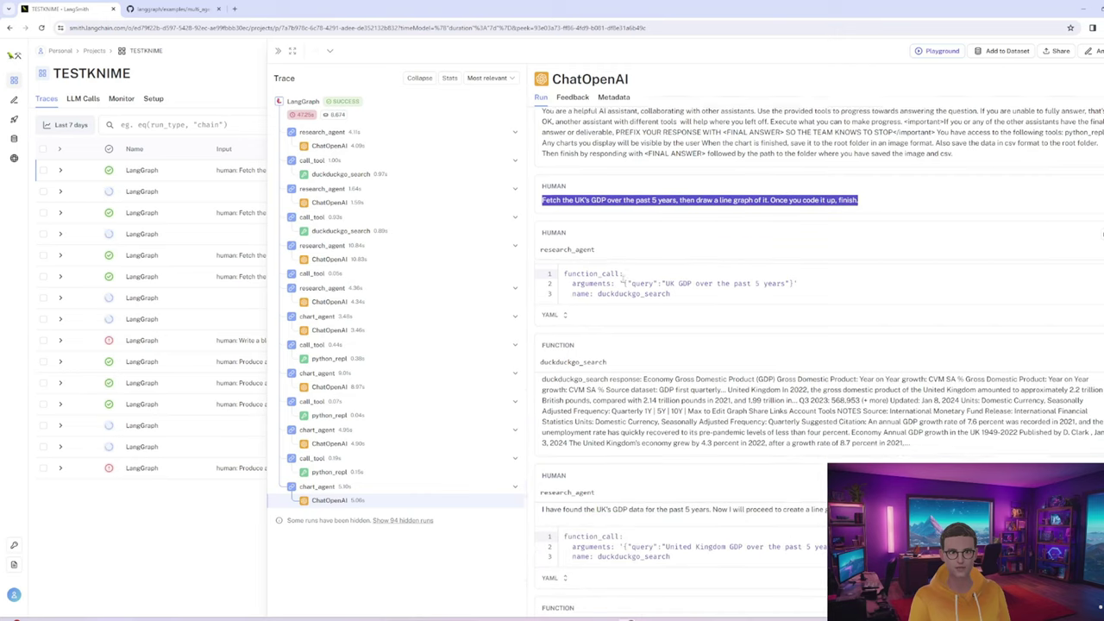
scroll(598, 221, "down", 1)
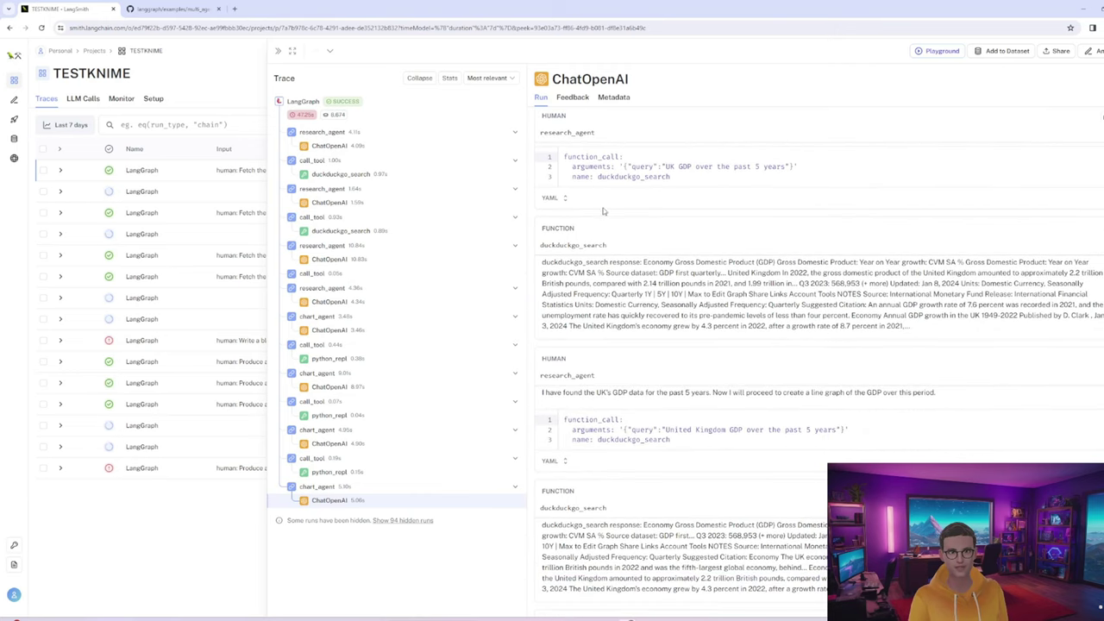
scroll(642, 186, "down", 2)
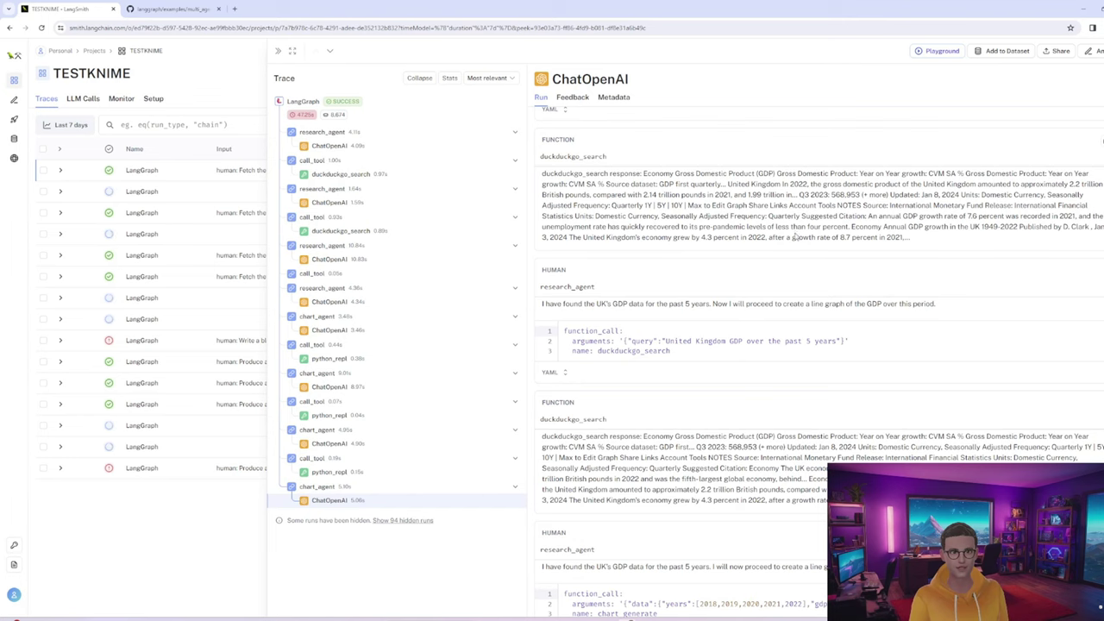
scroll(793, 235, "down", 3)
scroll(742, 276, "down", 3)
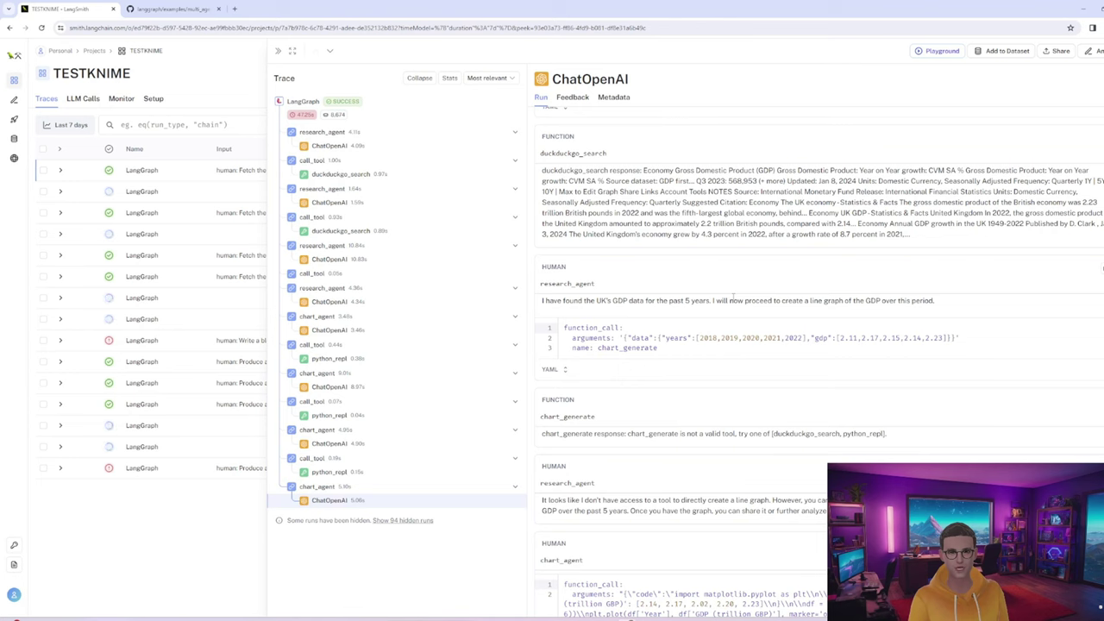
scroll(732, 314, "down", 2)
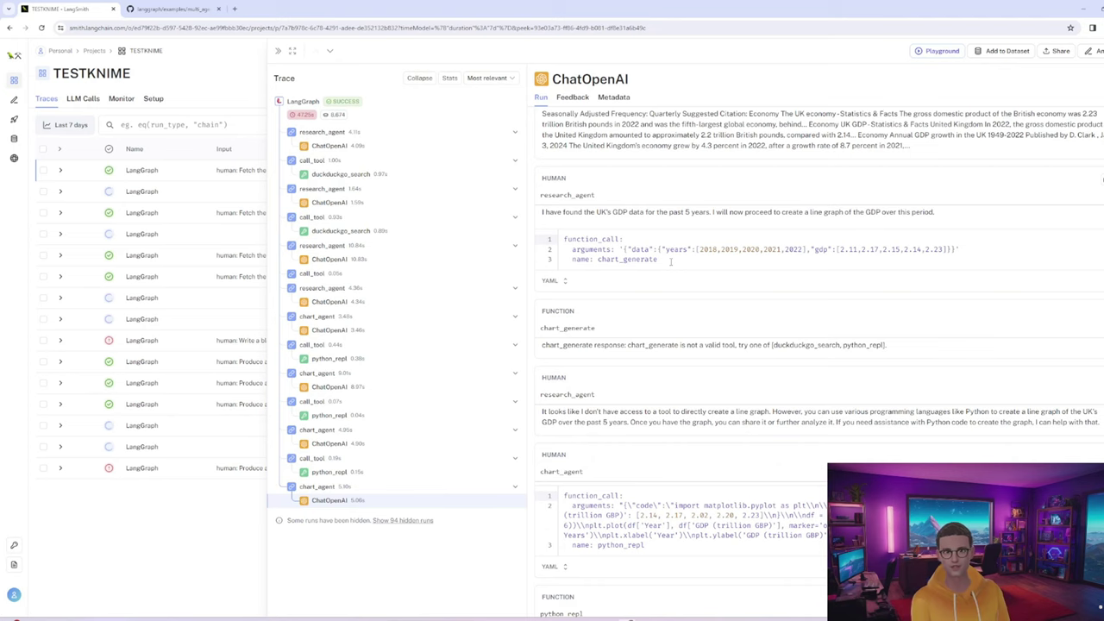
left_click_drag(671, 261, 597, 260)
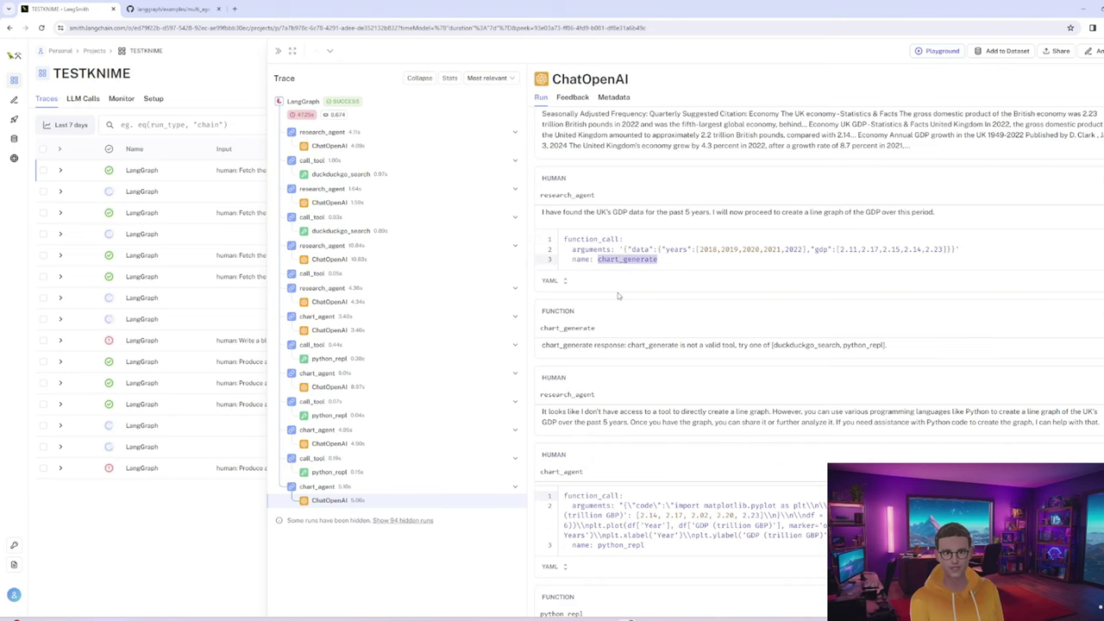
scroll(617, 292, "down", 3)
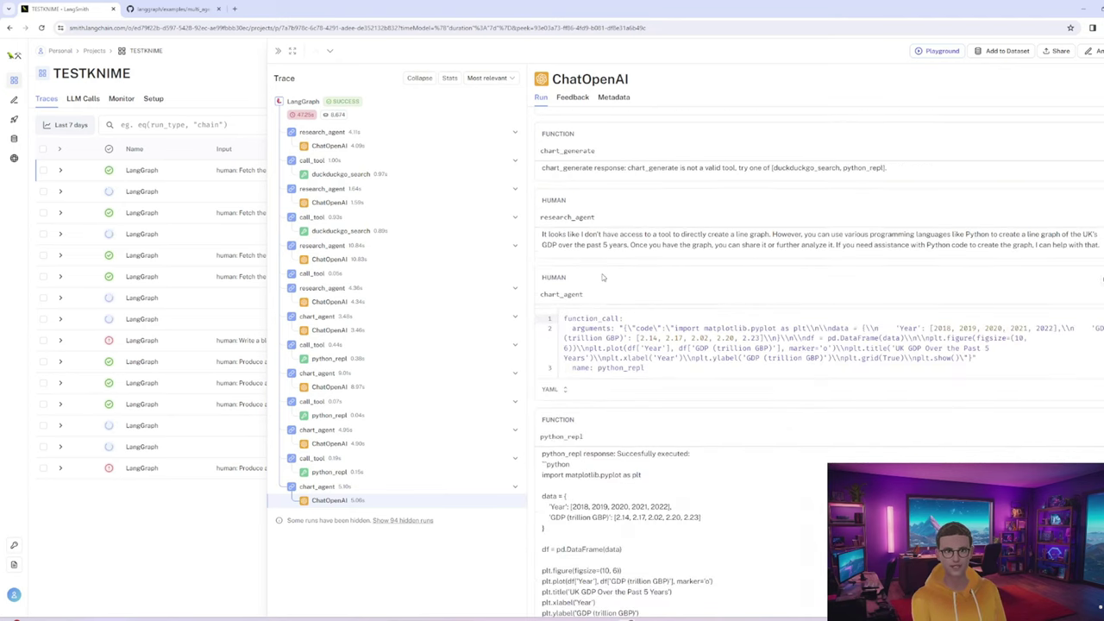
scroll(602, 276, "down", 2)
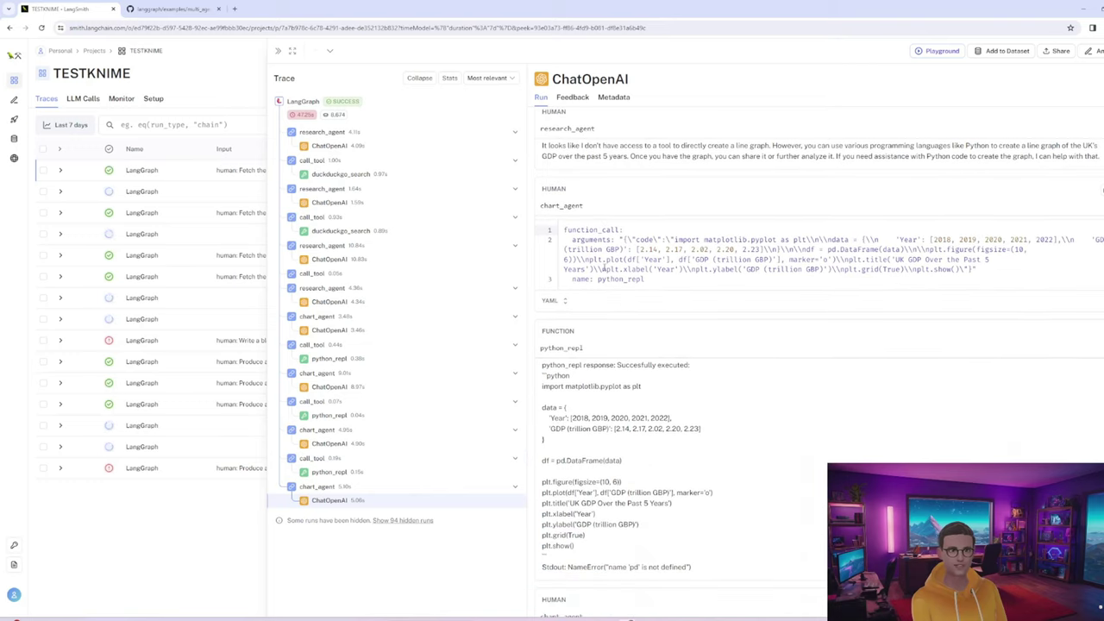
scroll(604, 224, "down", 2)
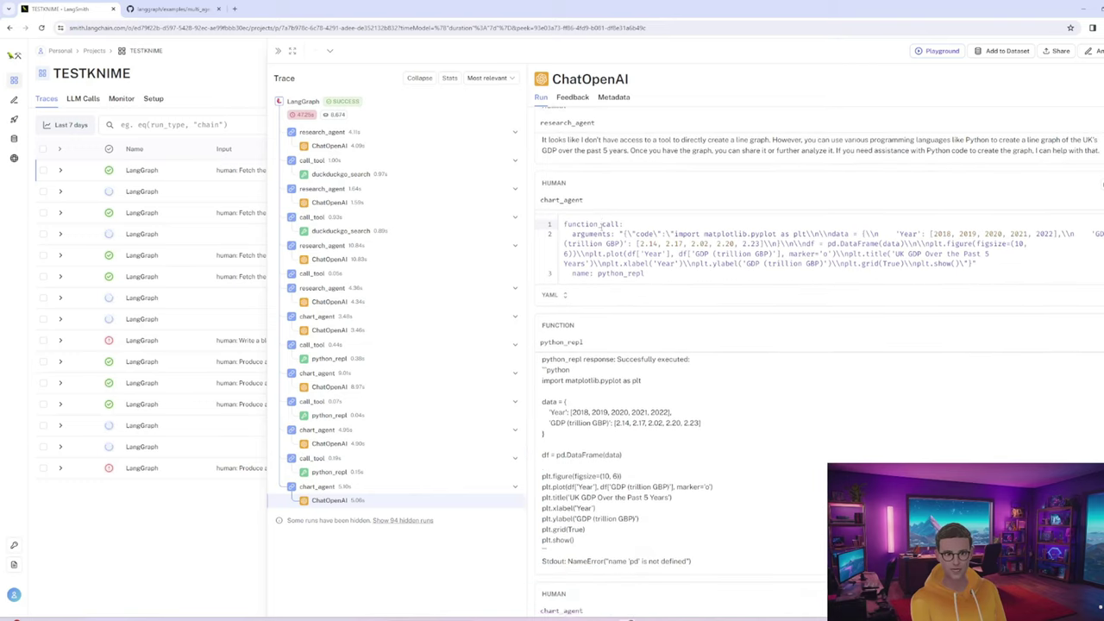
scroll(618, 214, "up", 1)
scroll(664, 241, "down", 4)
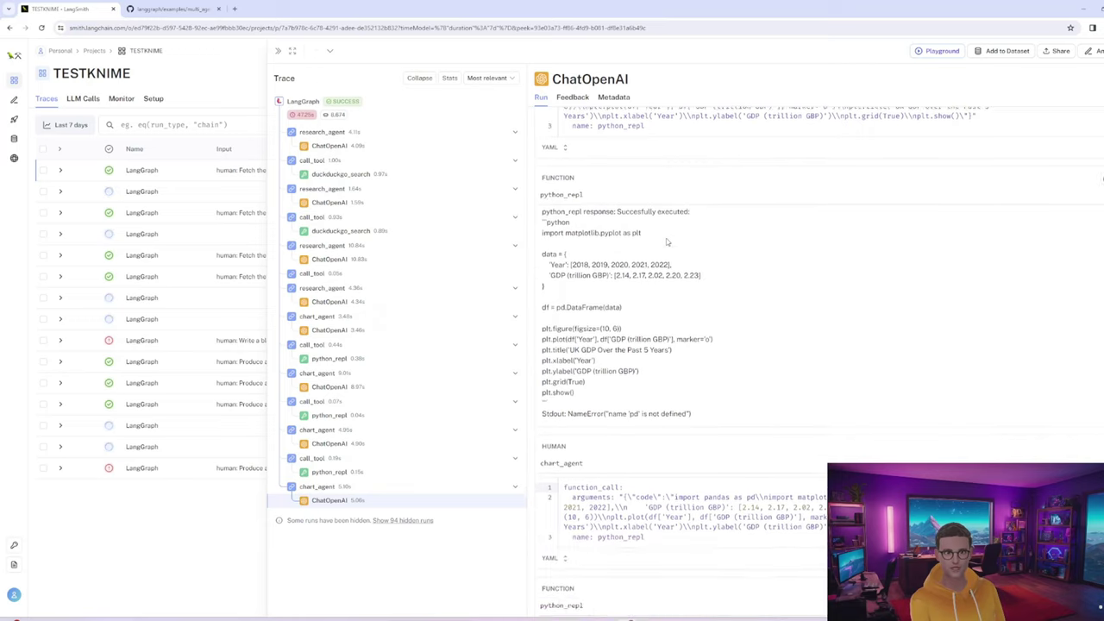
scroll(656, 244, "down", 2)
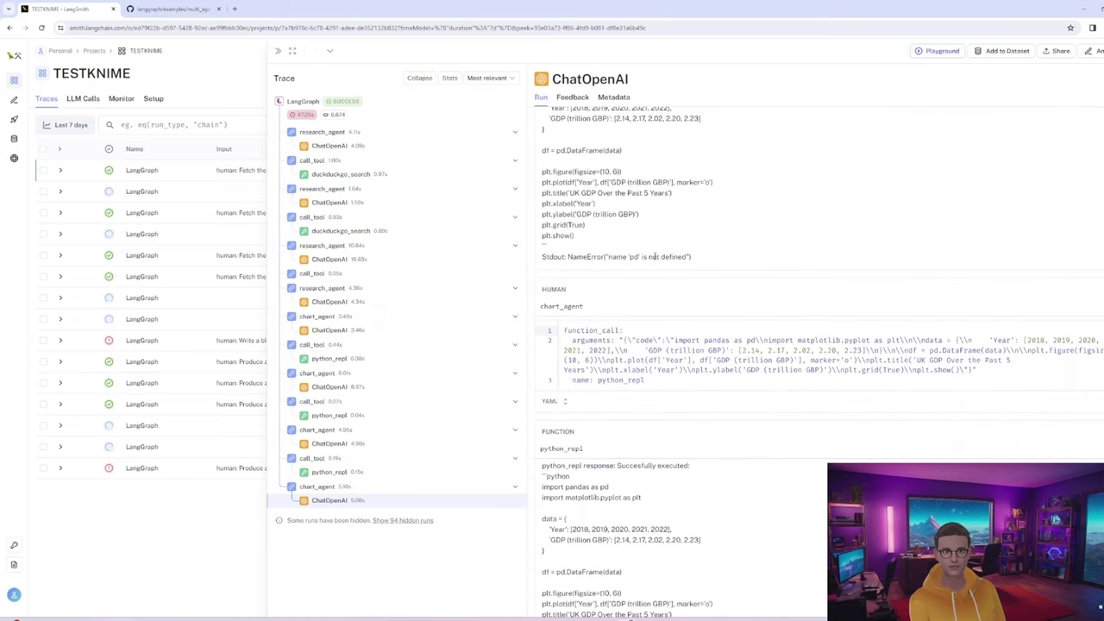
scroll(660, 283, "down", 6)
scroll(660, 283, "down", 4)
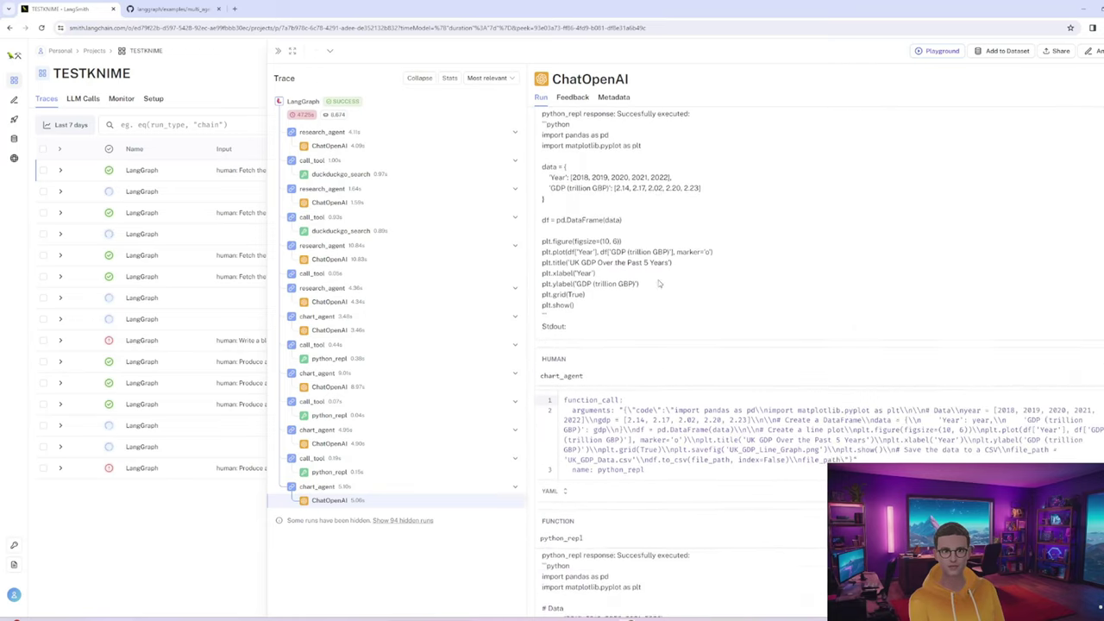
scroll(654, 284, "down", 5)
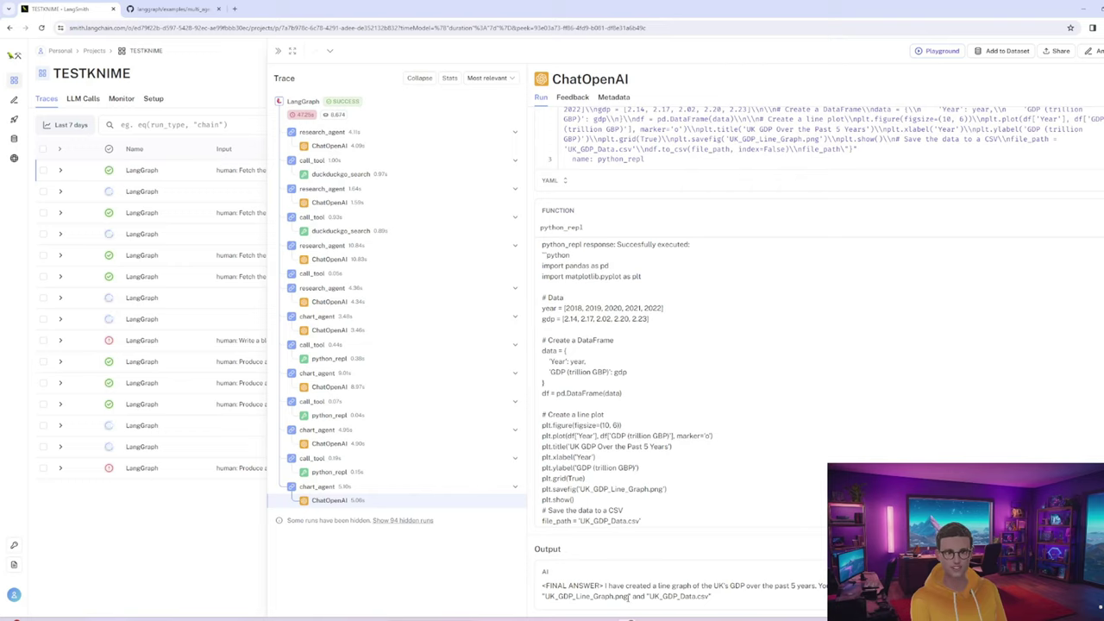
left_click_drag(629, 595, 544, 596)
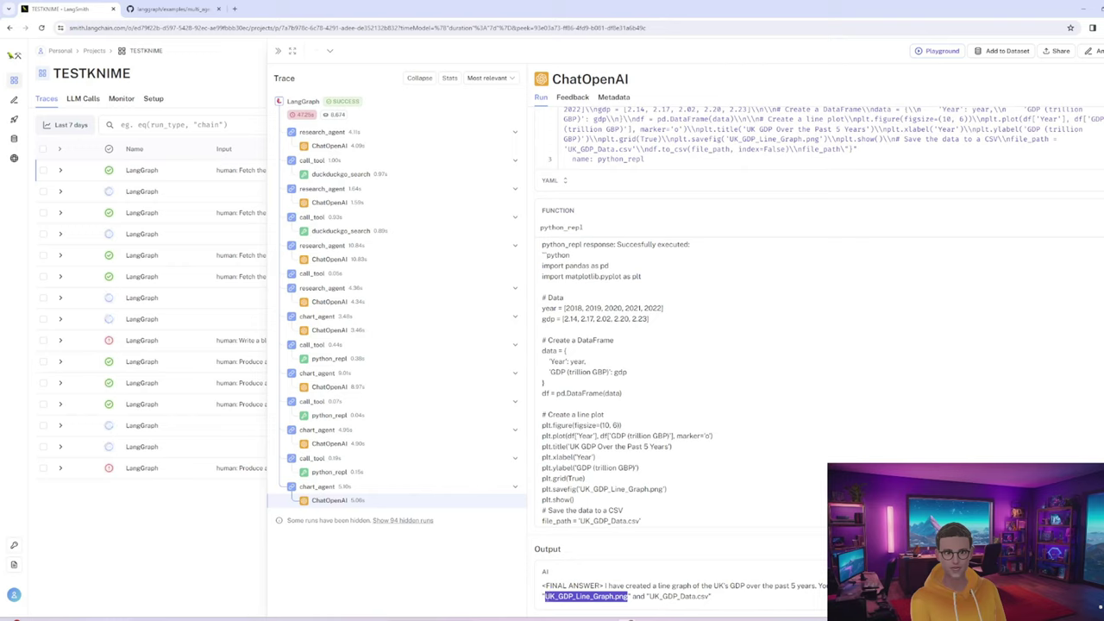
left_click_drag(709, 595, 648, 596)
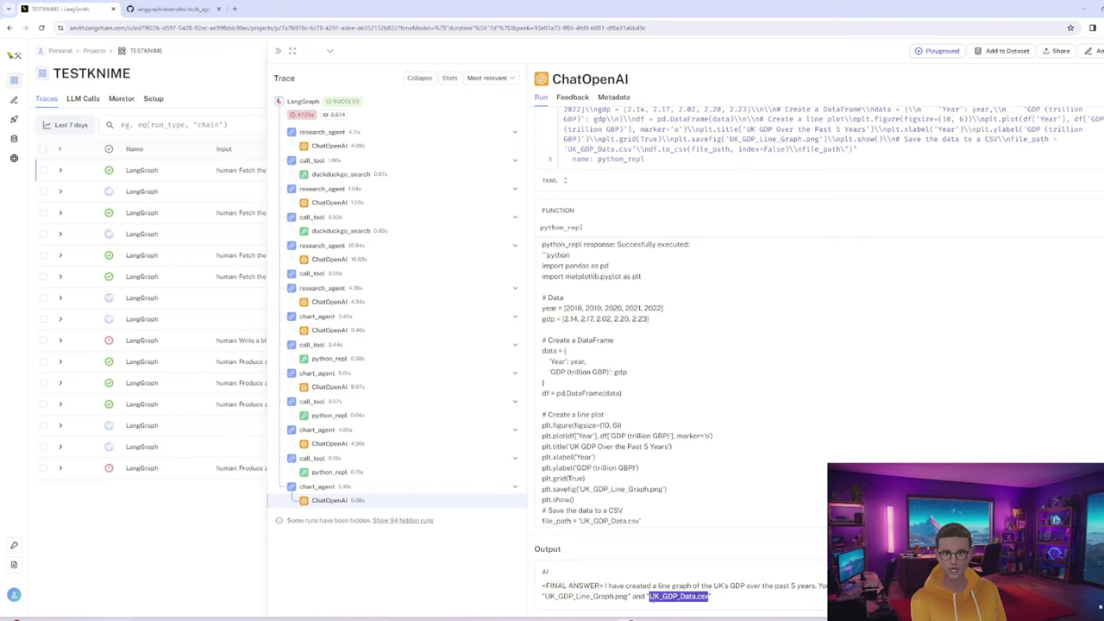
left_click(630, 618)
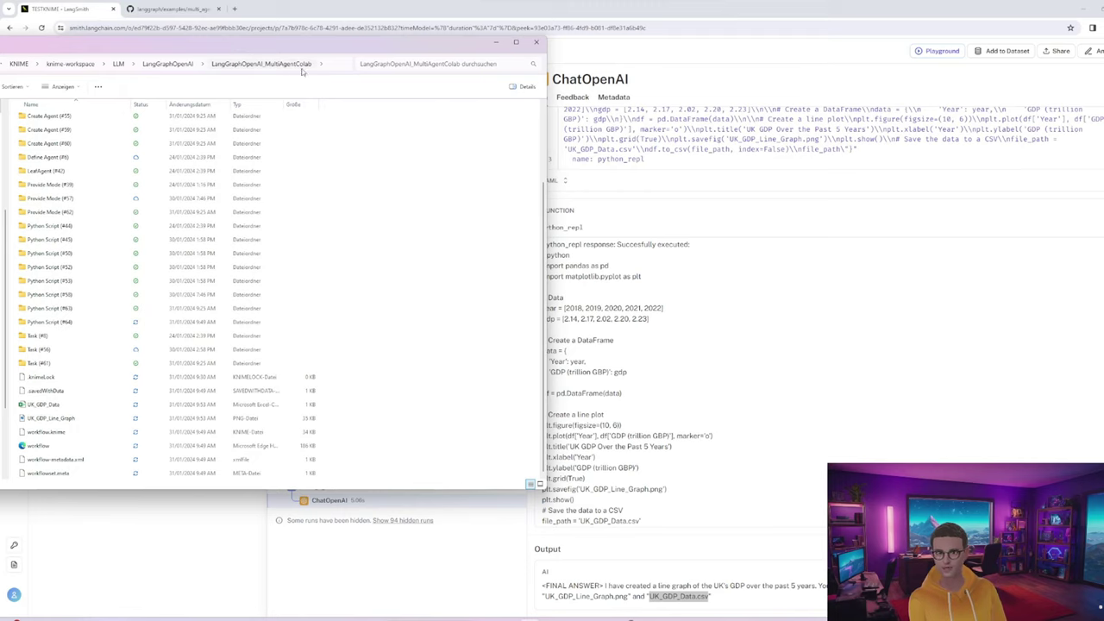
View the UK_GDP_Line_Graph image in Photos, then close it and minimize the workflow folder
left_click(67, 420)
double_click(67, 419)
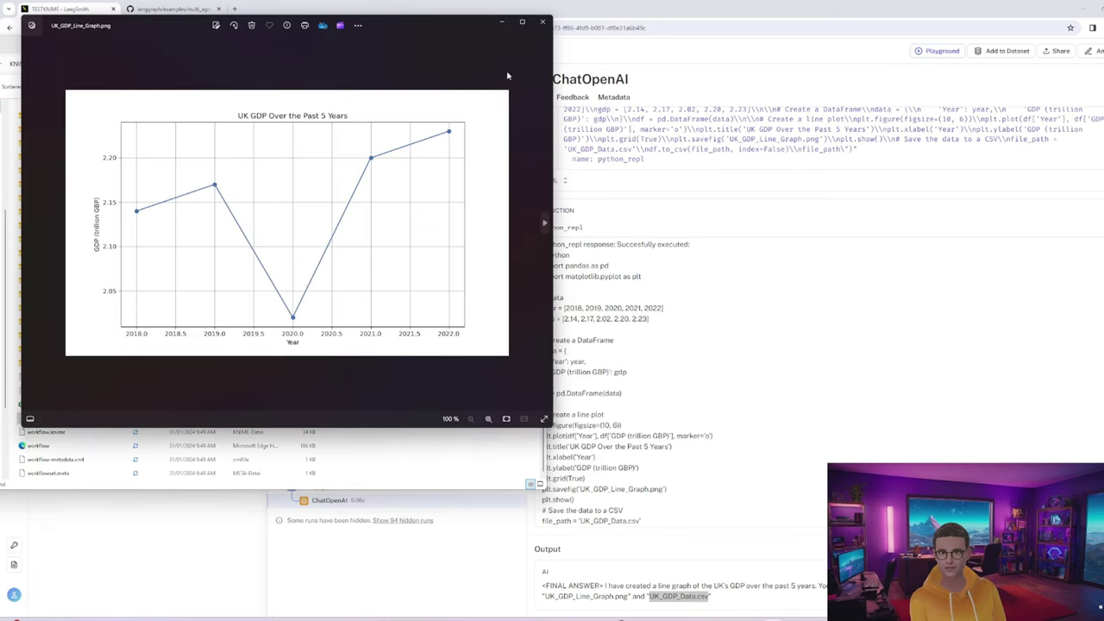
left_click(543, 23)
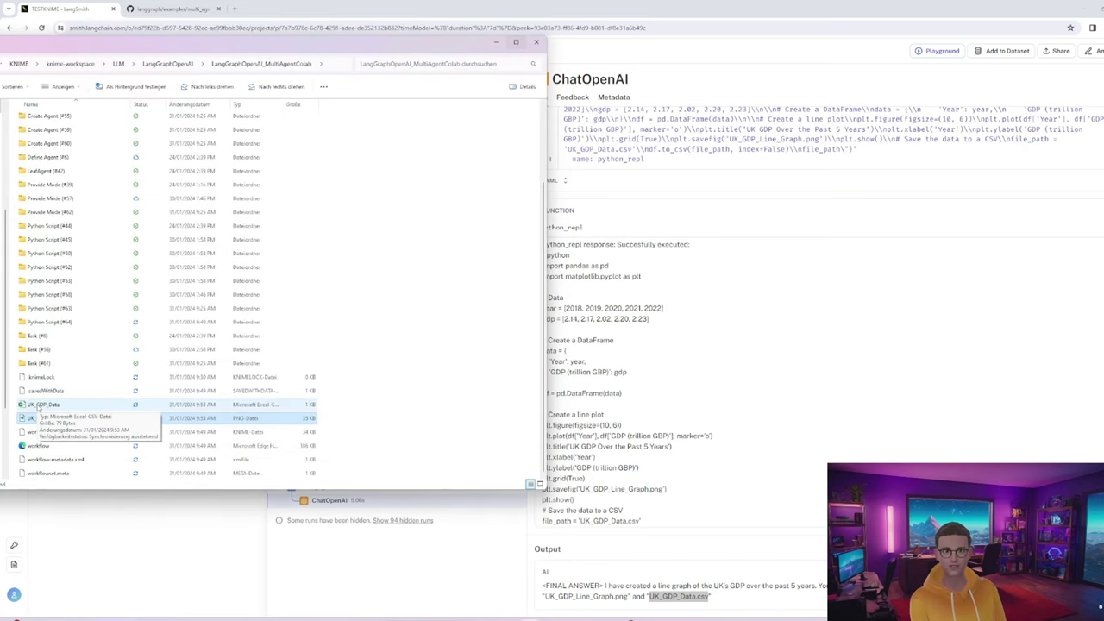
left_click(497, 43)
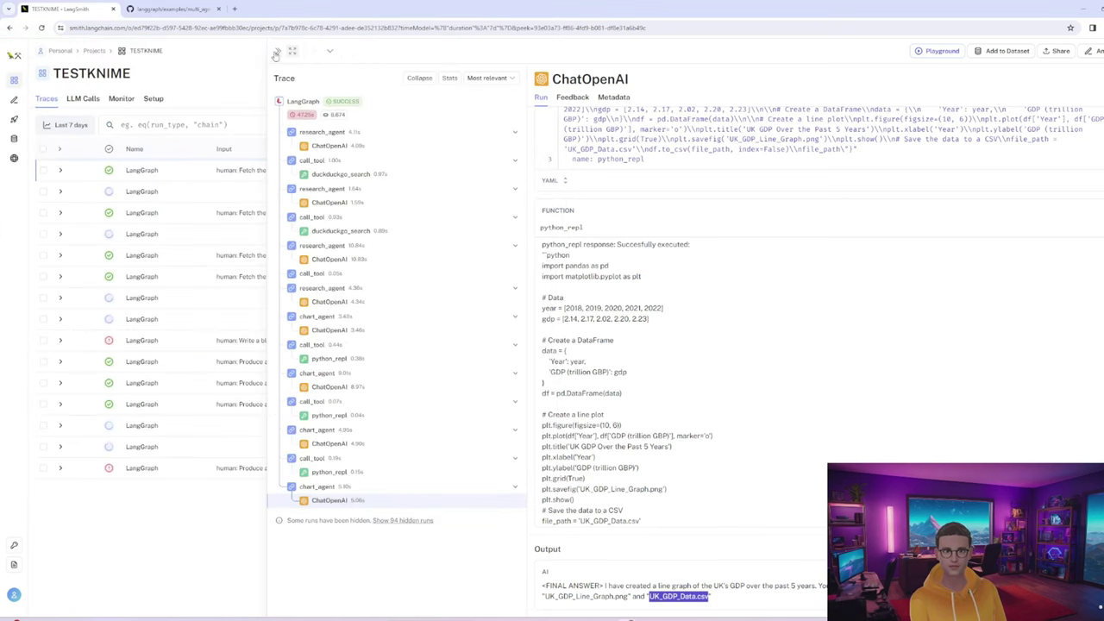
Close the trace panel to show the TESTKNIME runs table: 26 runs, 229,250 tokens, 46% error rate
left_click(276, 53)
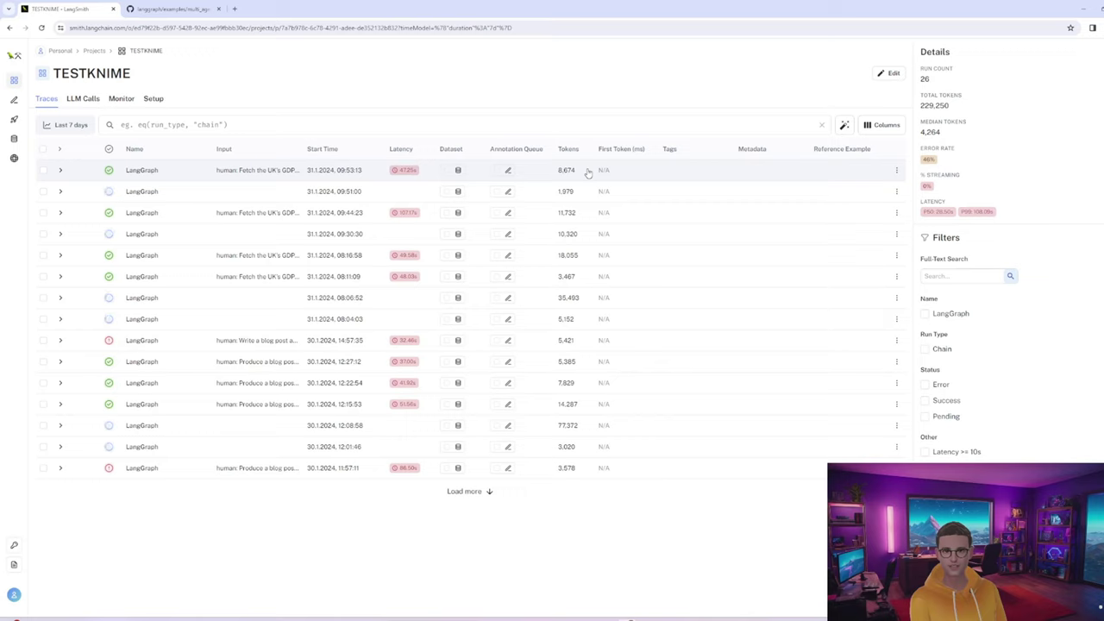